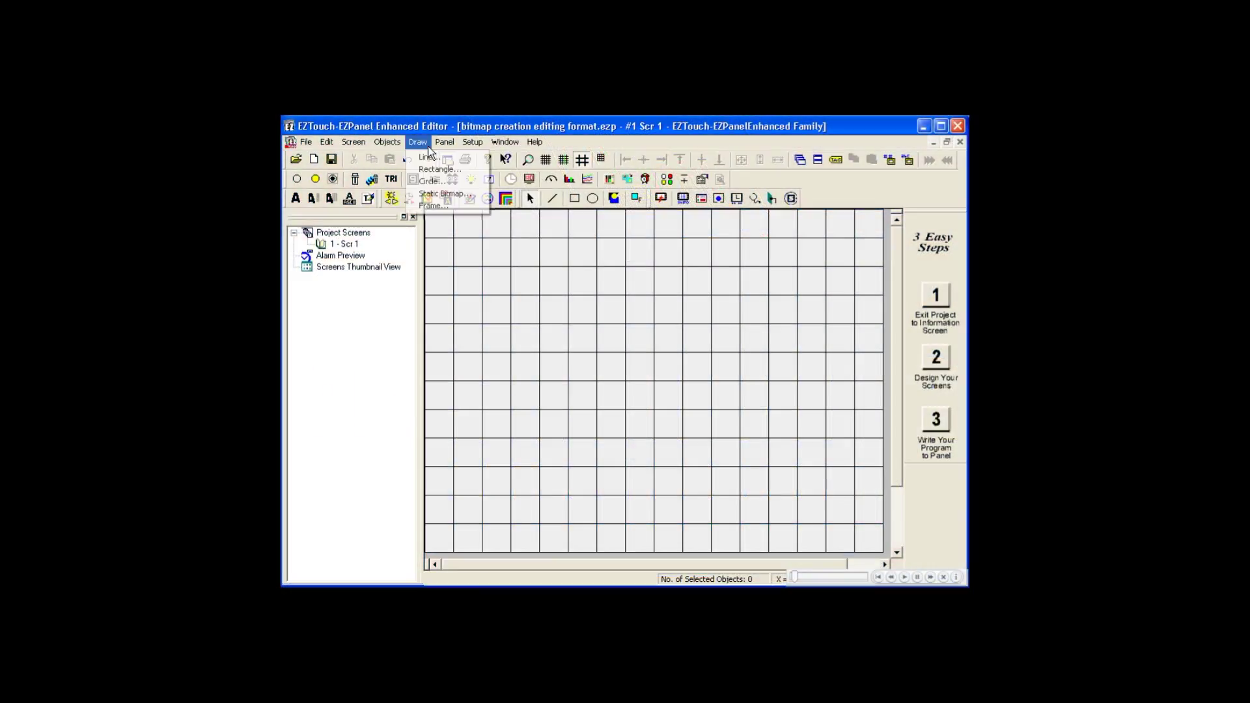
Start placing a new Static Bitmap from the Draw menu.
click(476, 194)
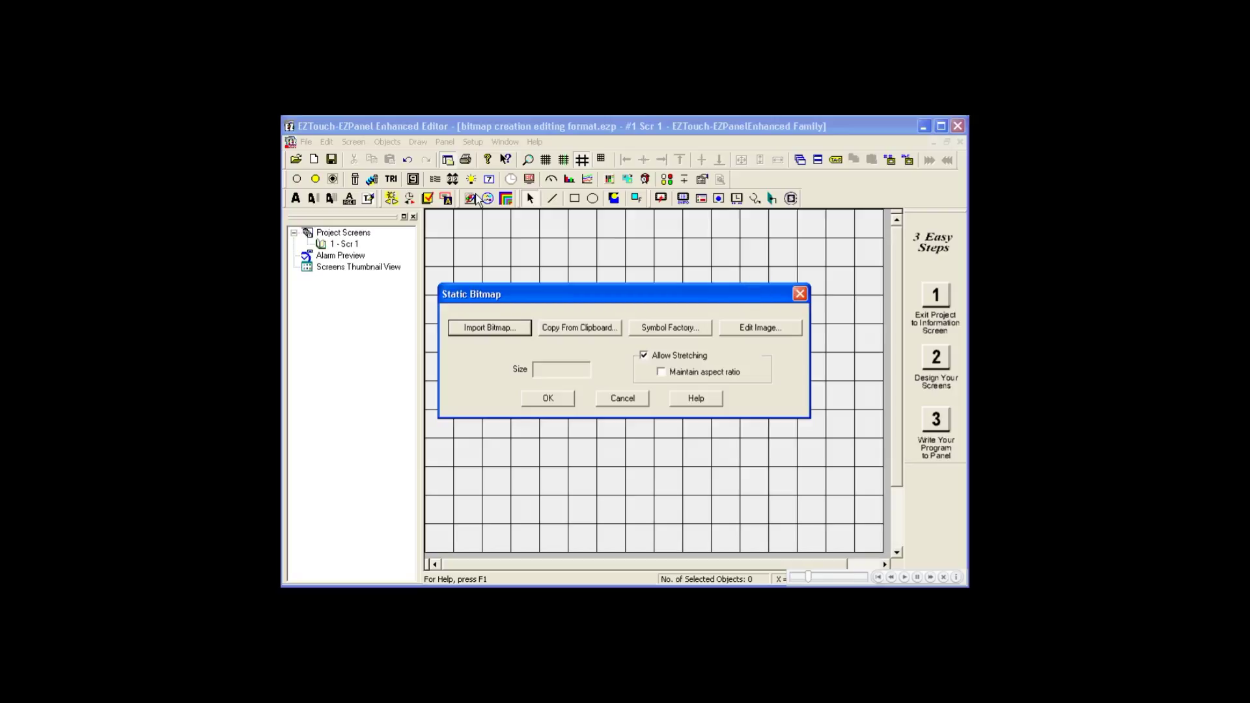
click(517, 328)
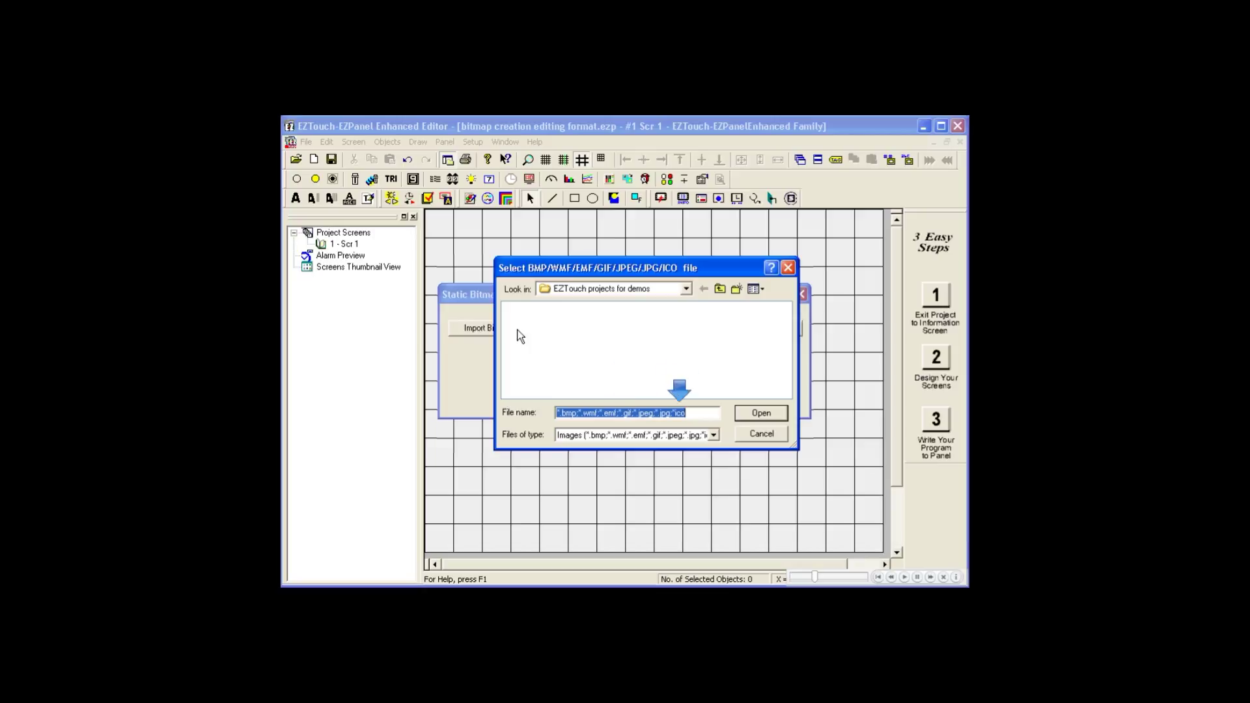
click(756, 433)
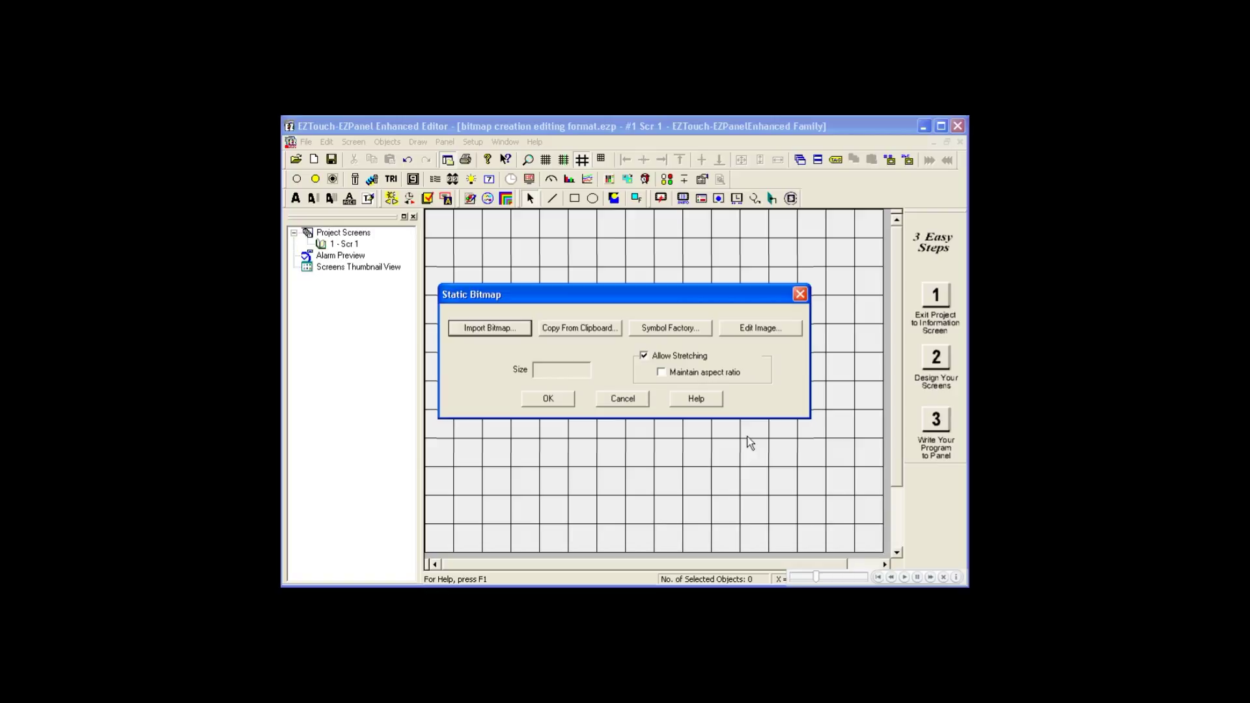
click(703, 333)
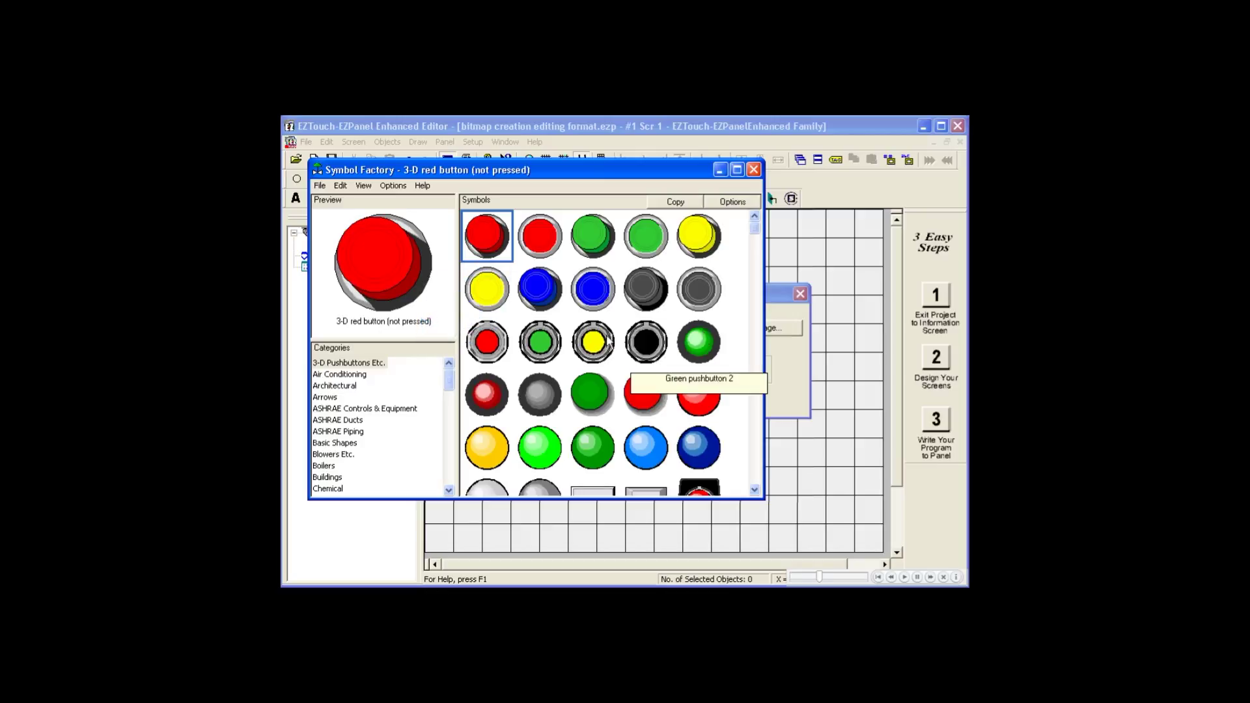
Copy the Ultrasonic flow transmitter symbol from Symbol Factory's Flow Meters category.
scroll(449, 470, down, 7)
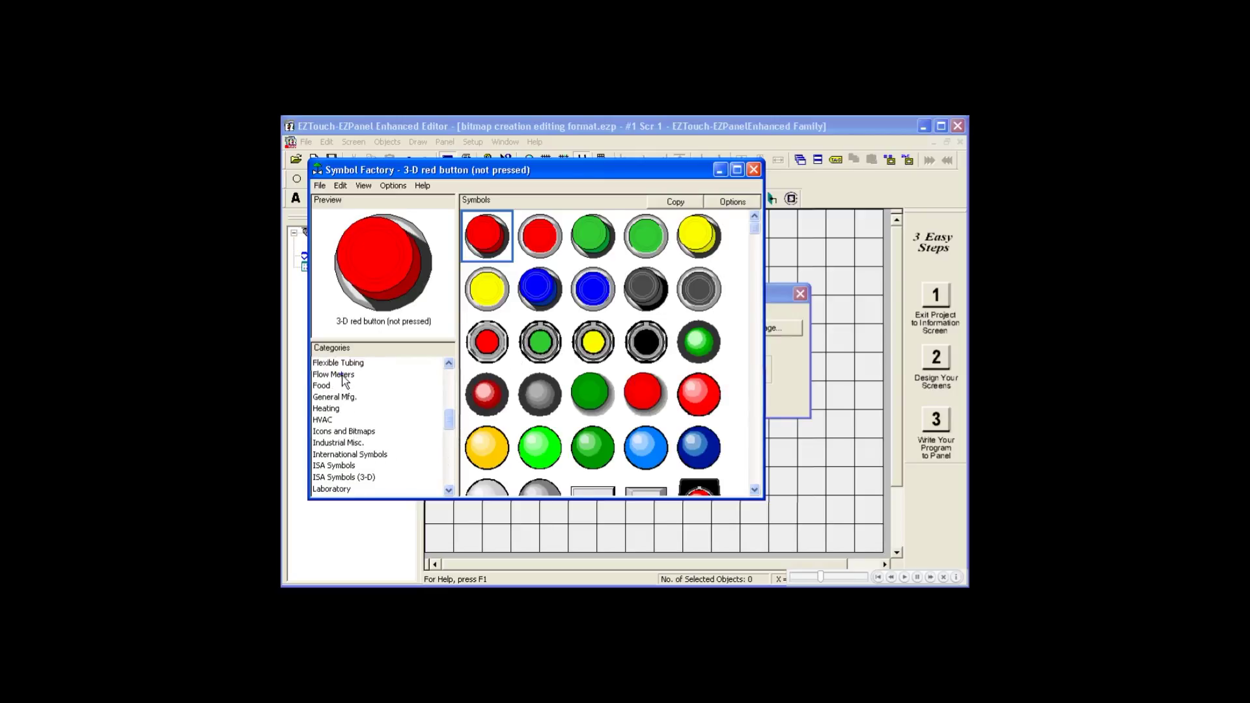
click(342, 375)
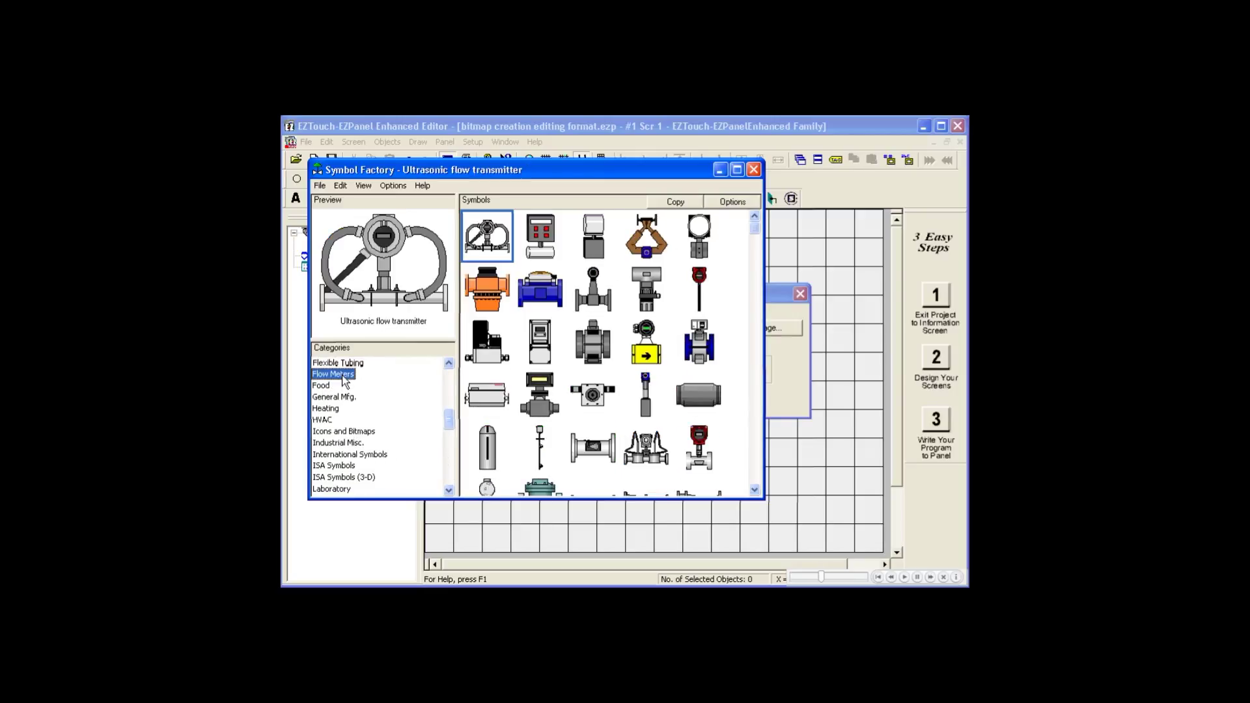
click(494, 251)
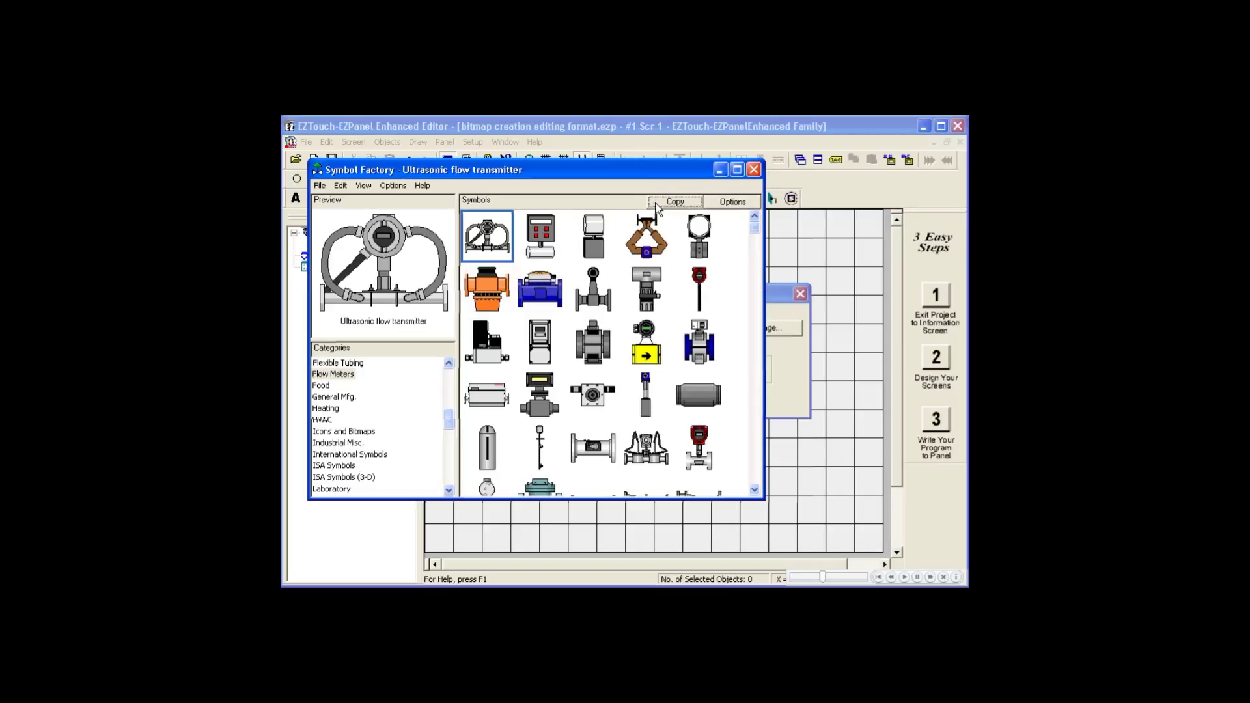
click(753, 170)
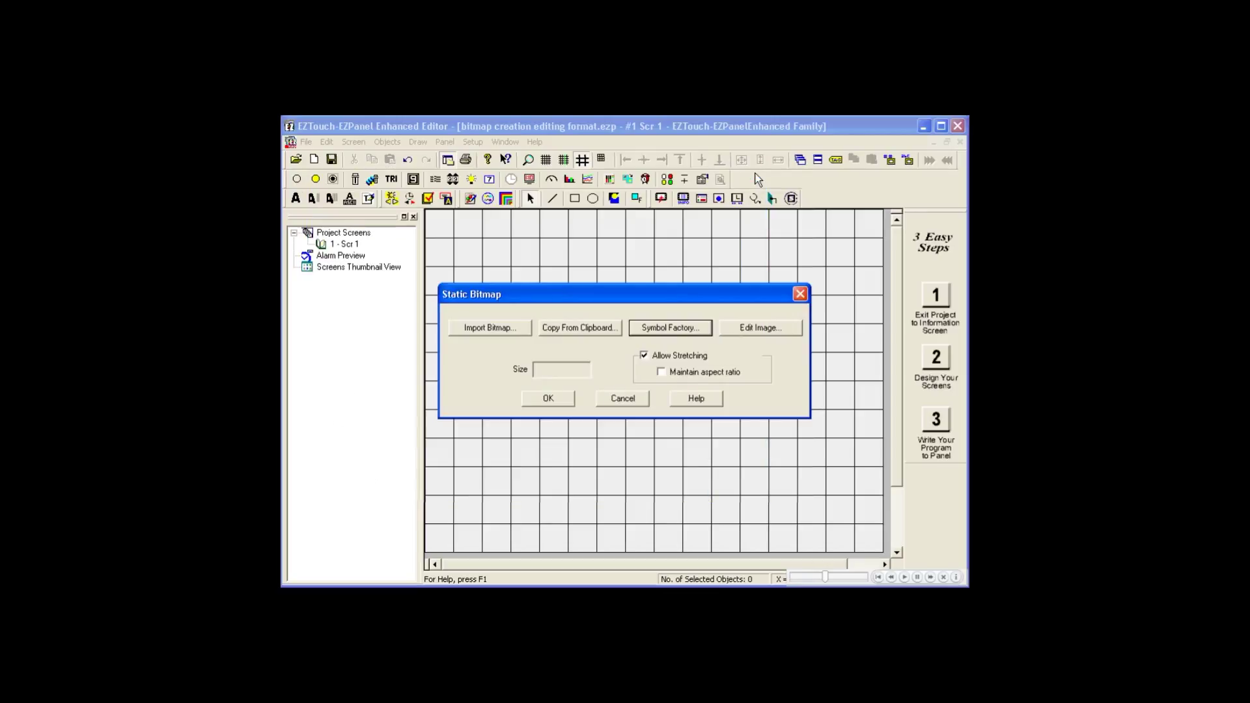
Place the clipboard flow transmitter image on the screen and reopen it in Edit Image.
click(576, 329)
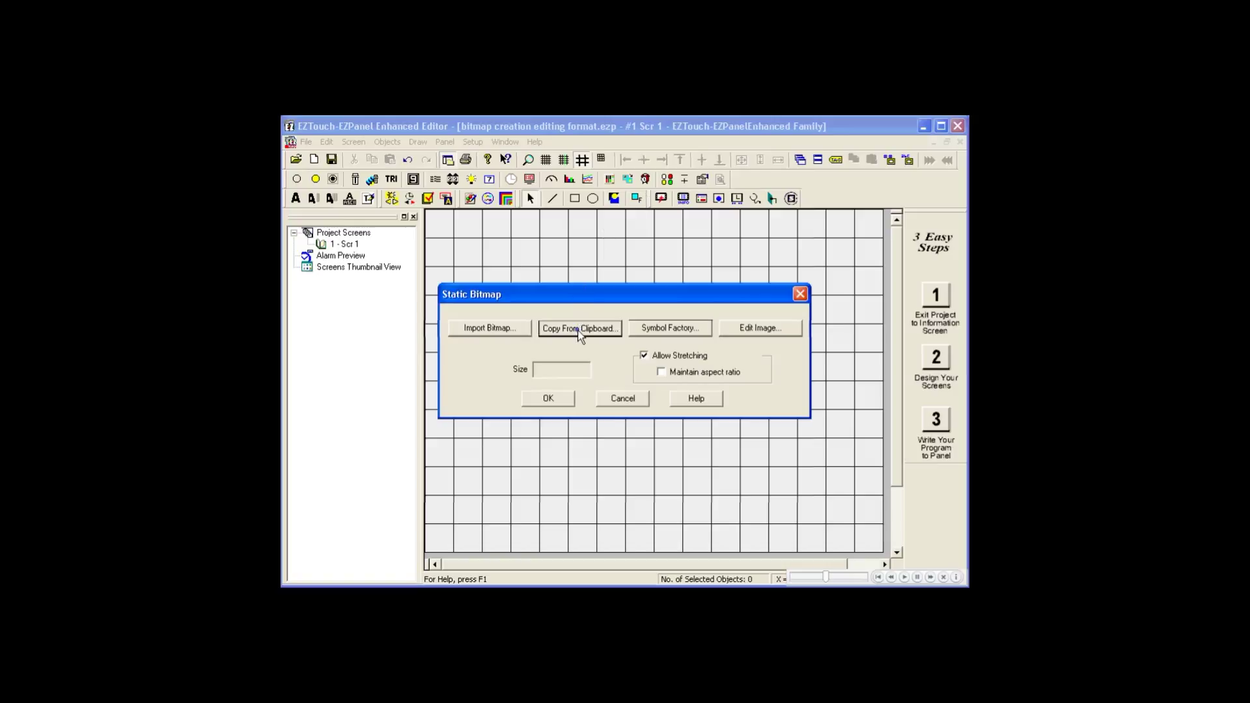
click(561, 399)
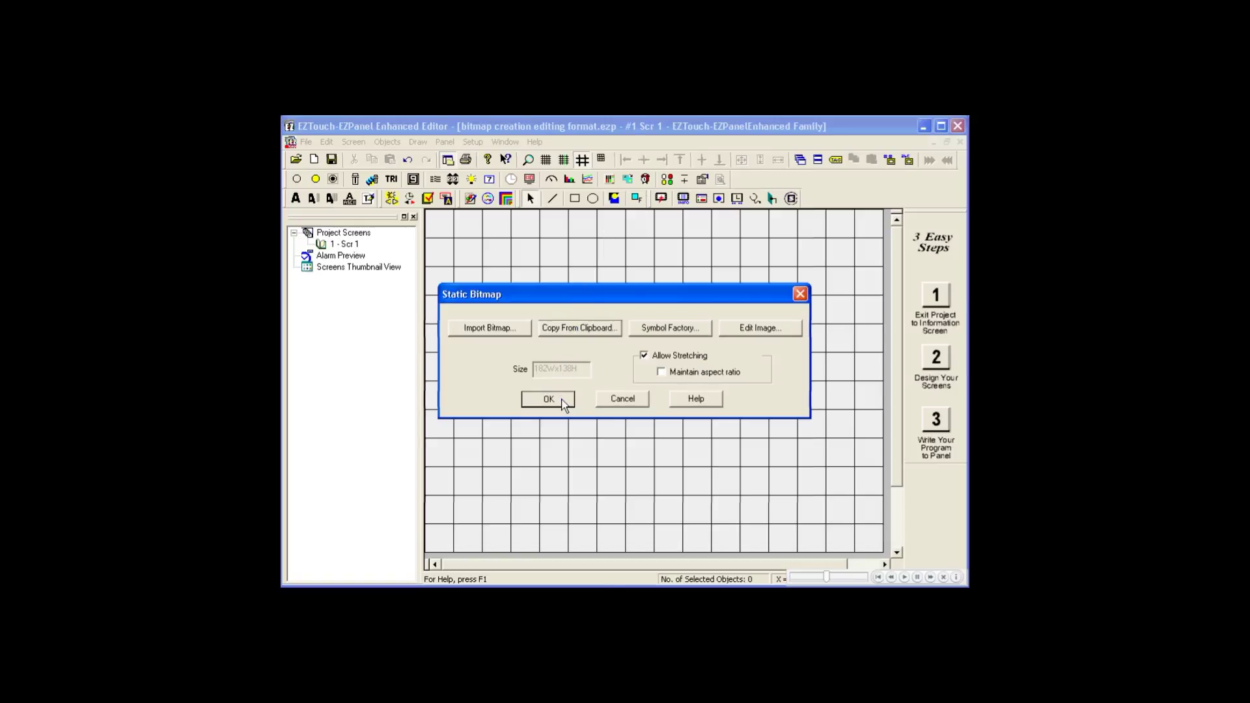
click(544, 273)
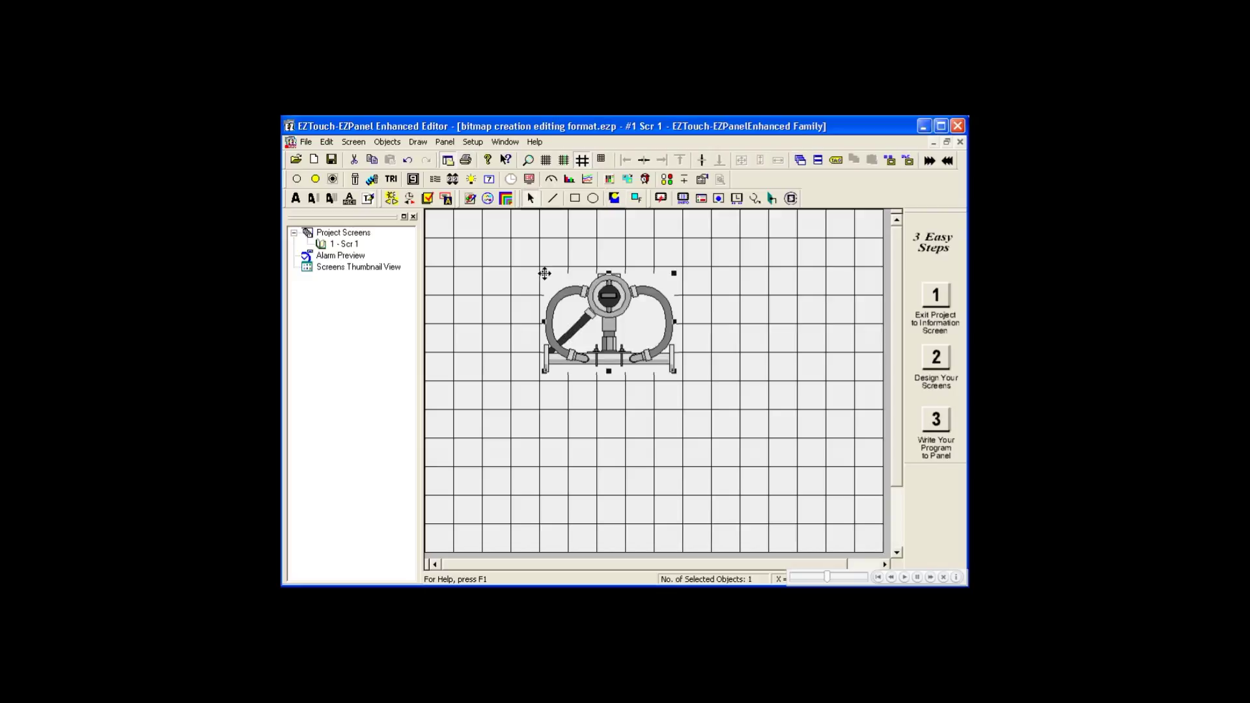
double_click(655, 339)
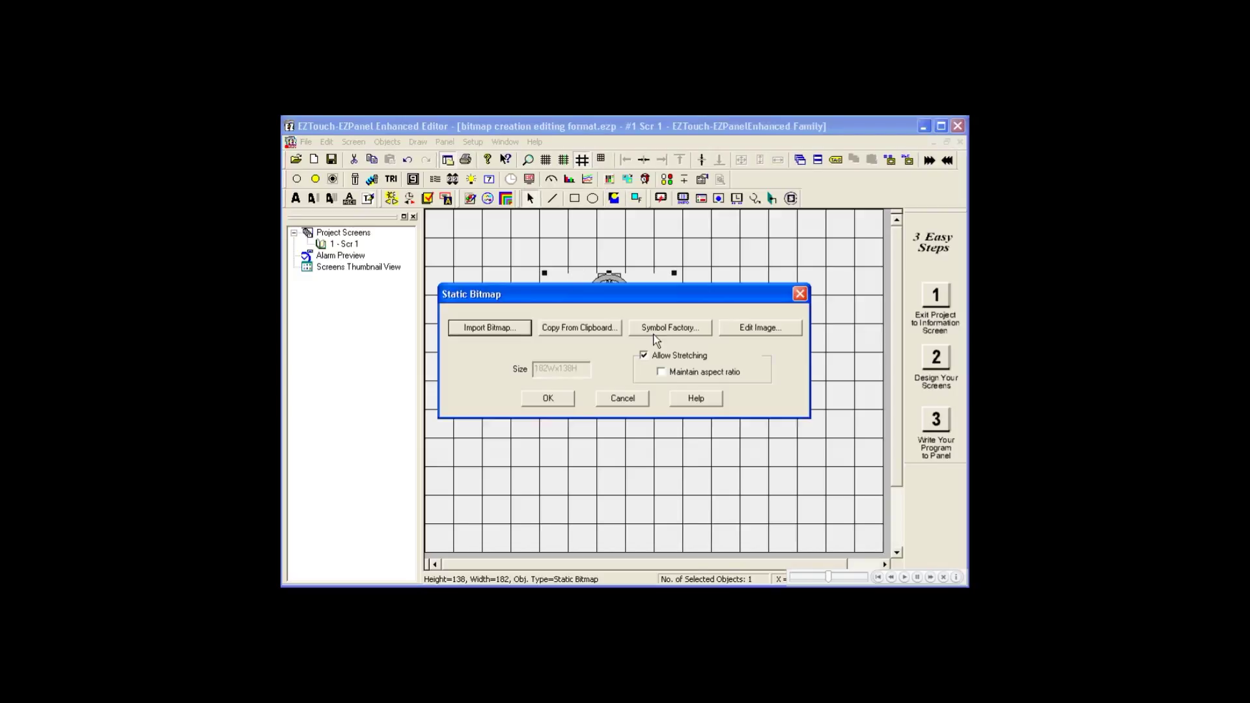
click(783, 335)
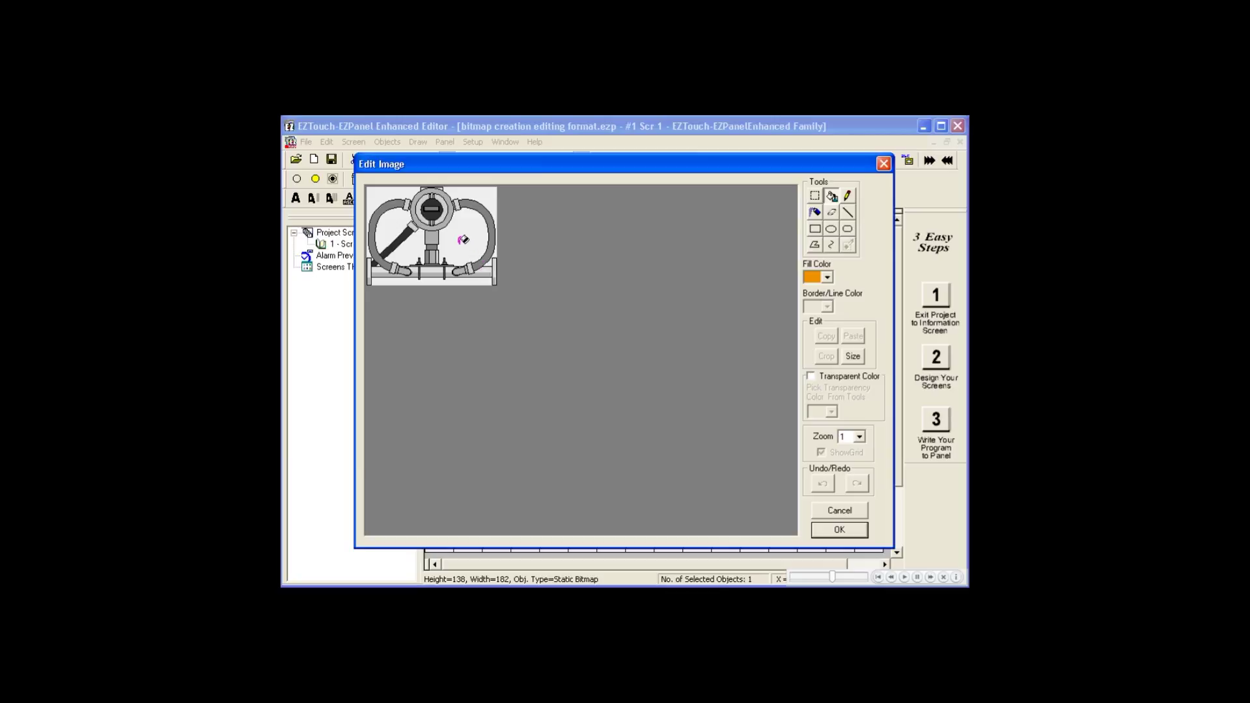
Fill the gauge's ring and centre bar orange and both curved pipes yellow, then apply.
click(446, 194)
click(431, 209)
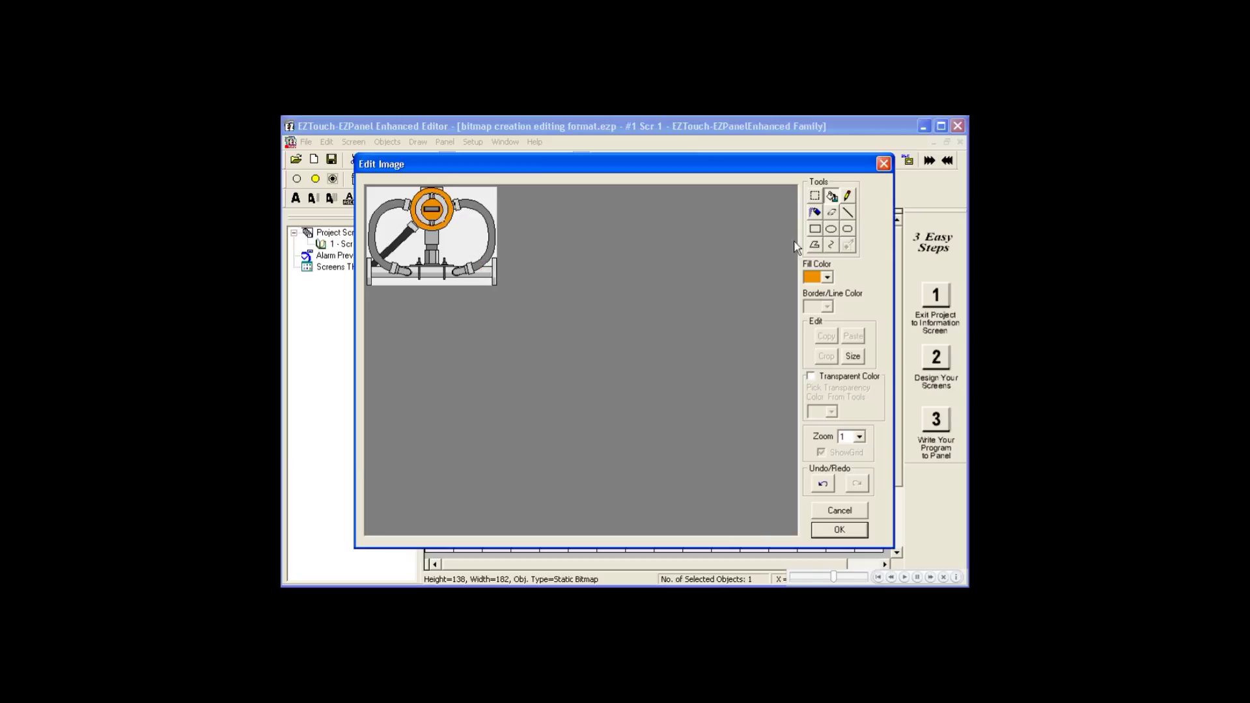
click(824, 278)
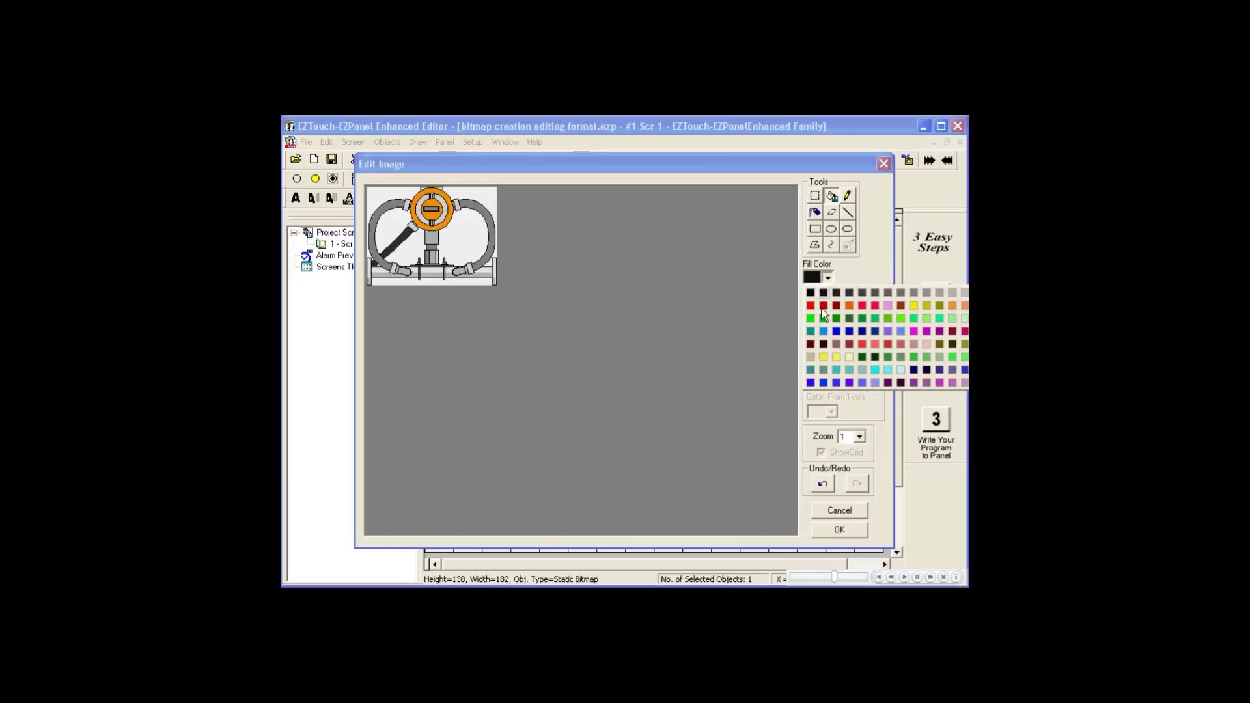
click(824, 357)
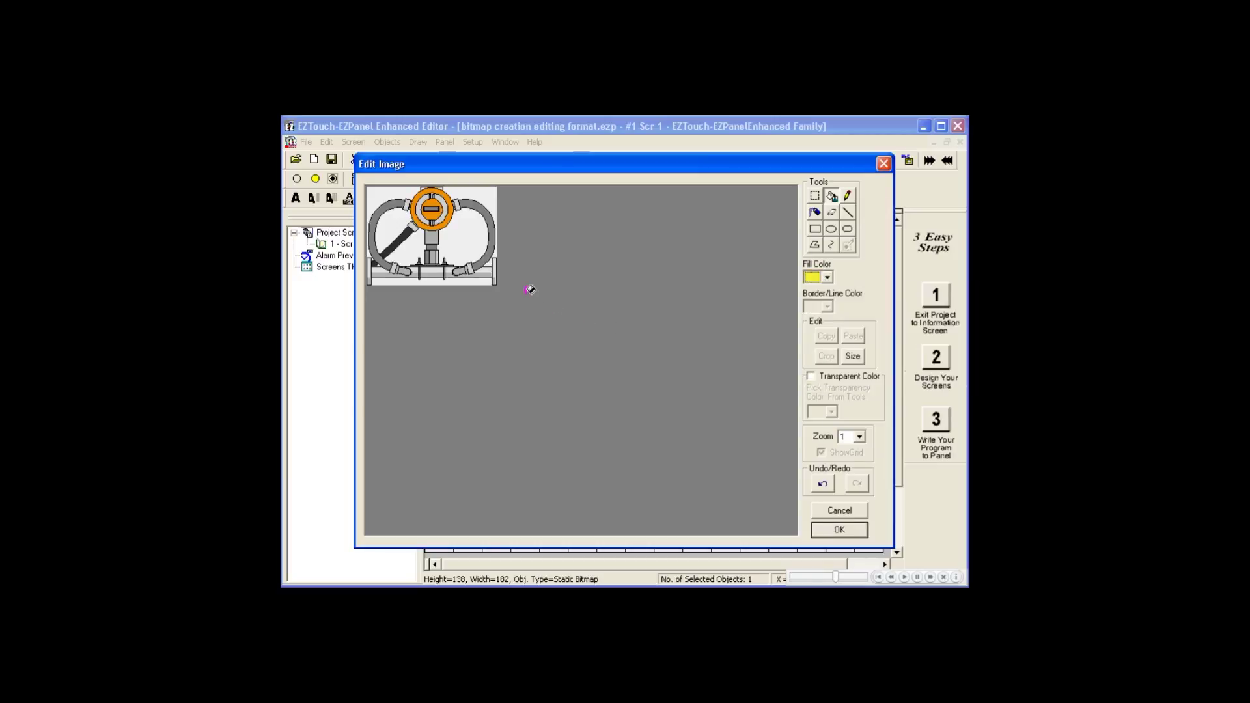
click(488, 207)
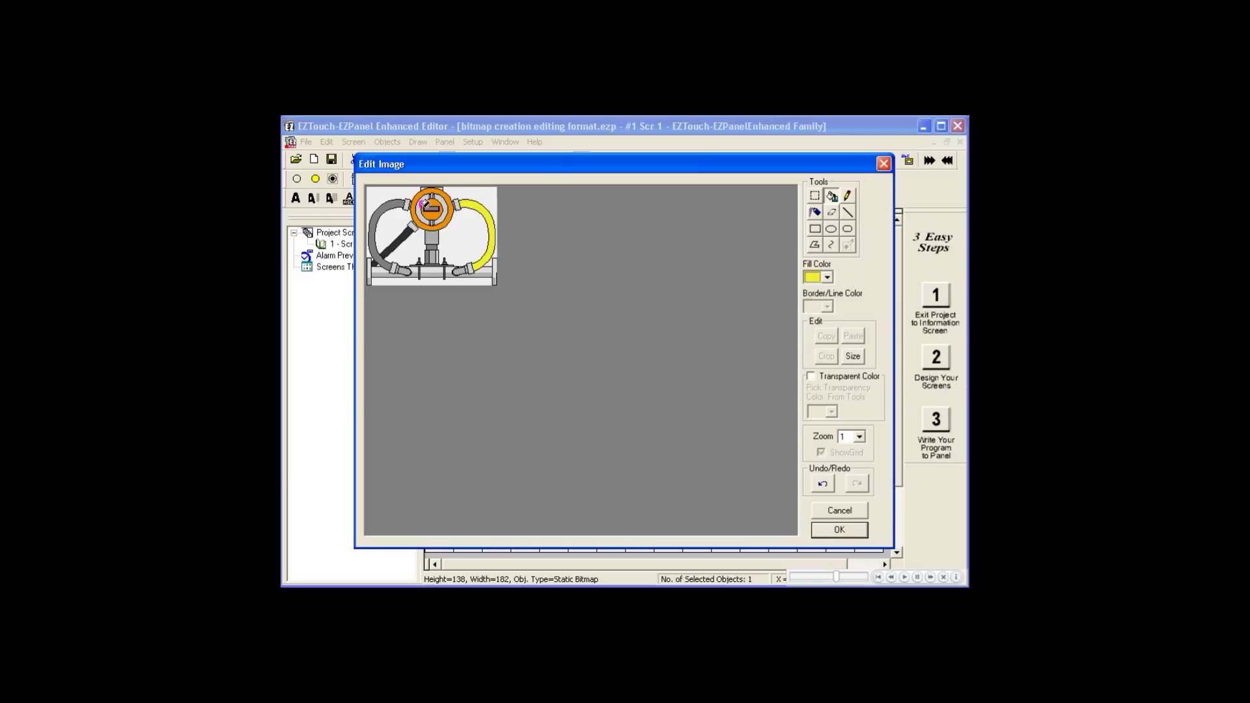
click(396, 201)
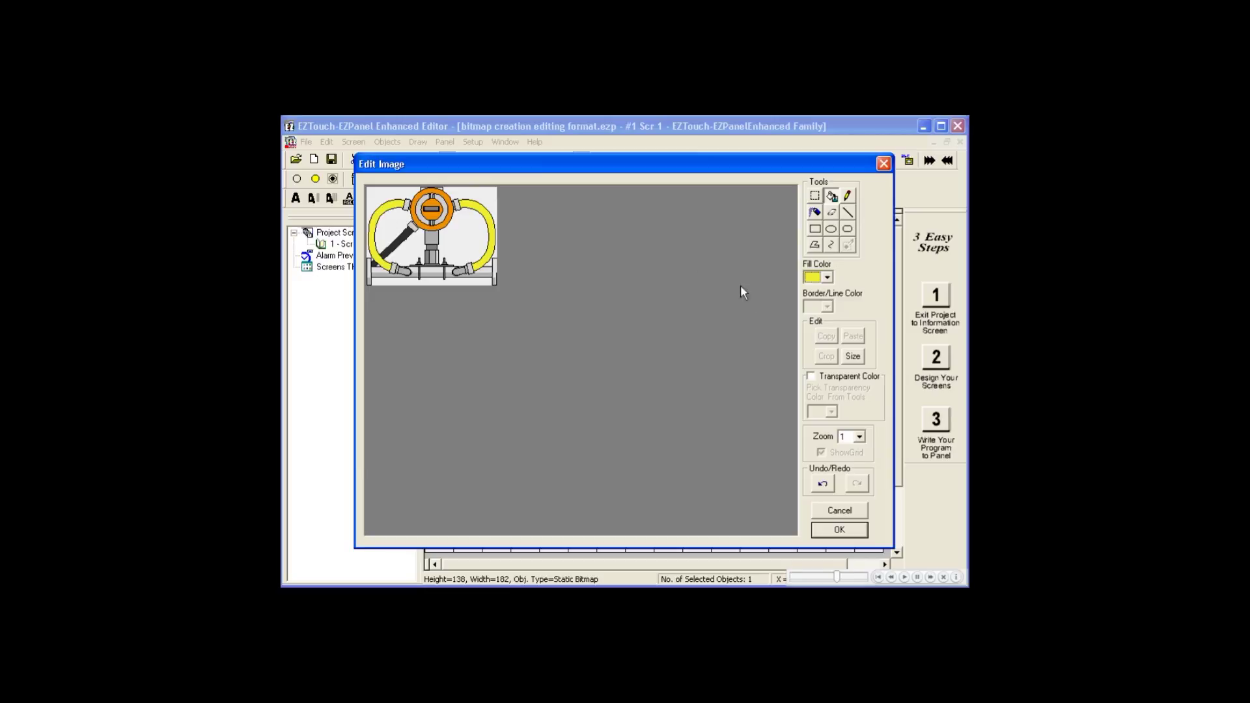
click(854, 530)
click(563, 401)
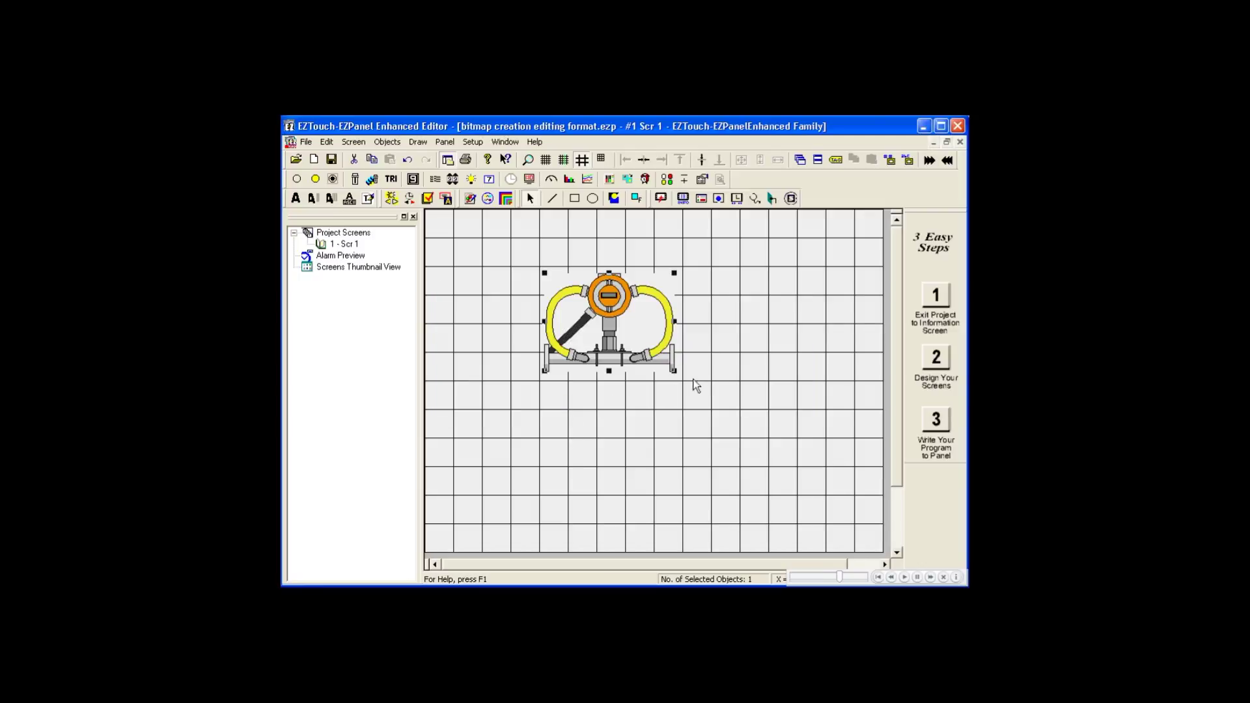
Set the screen background colour to red and reopen the flow transmitter's bitmap settings.
right_click(722, 340)
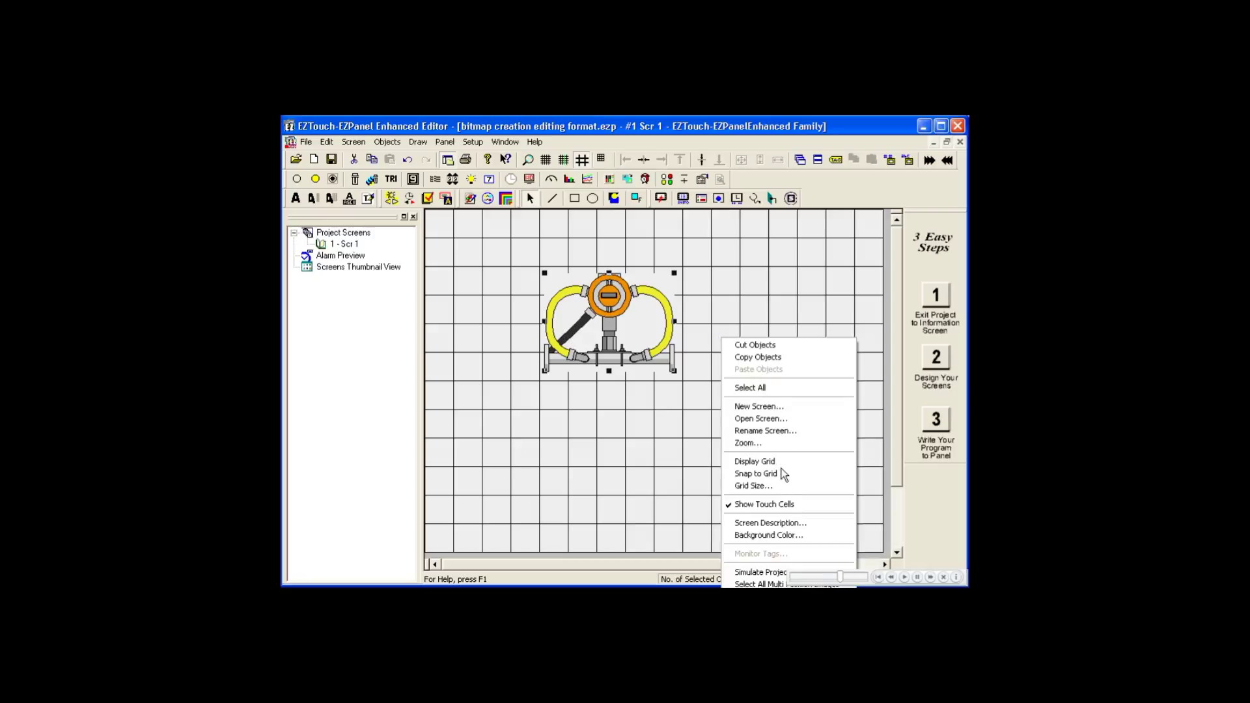
click(785, 536)
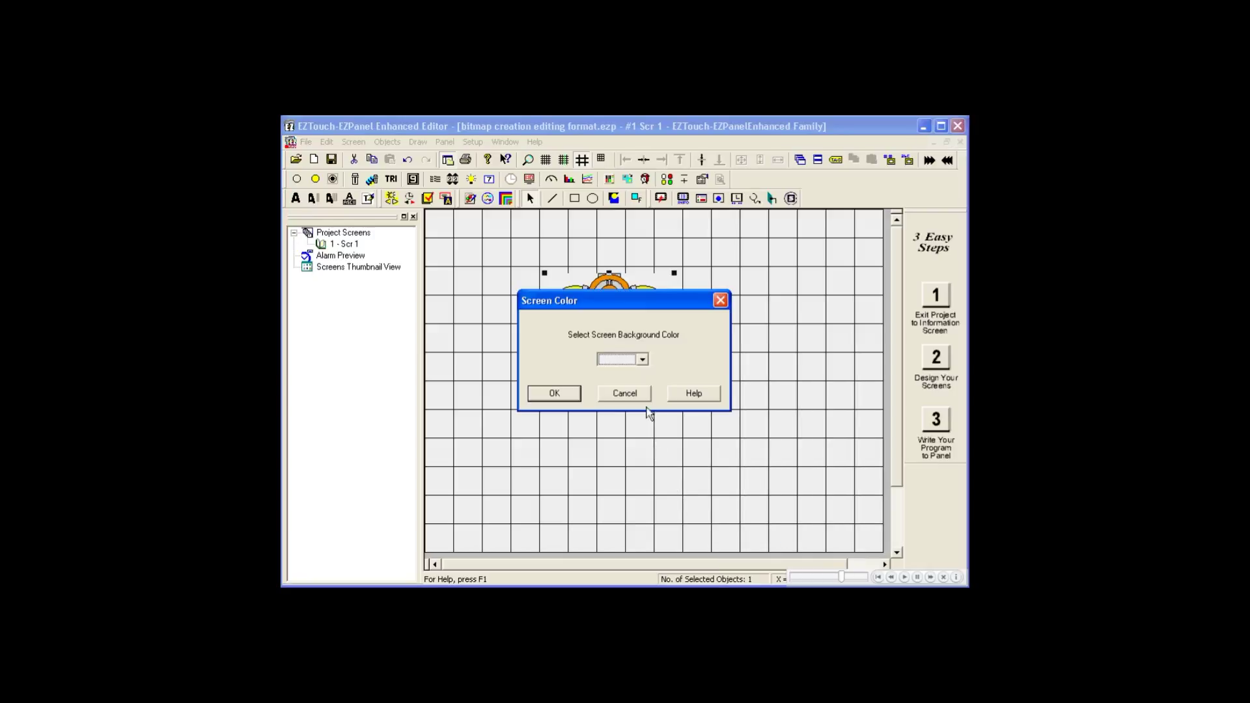
click(642, 360)
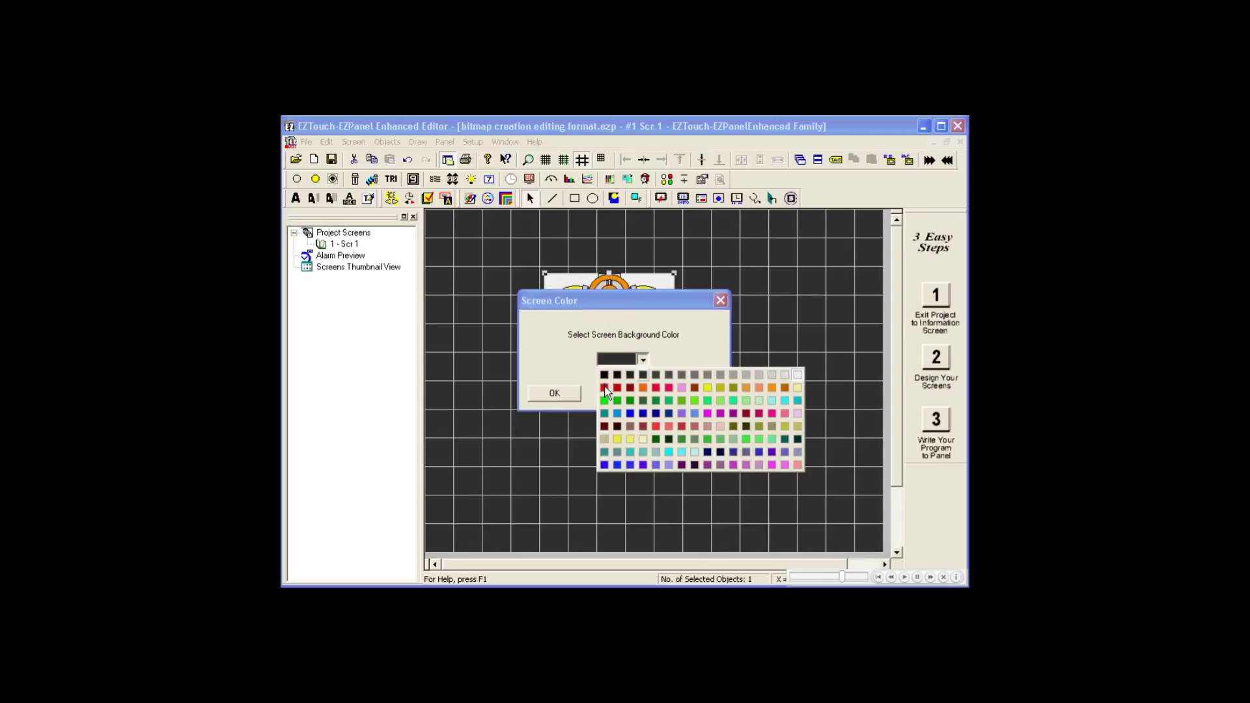
click(604, 387)
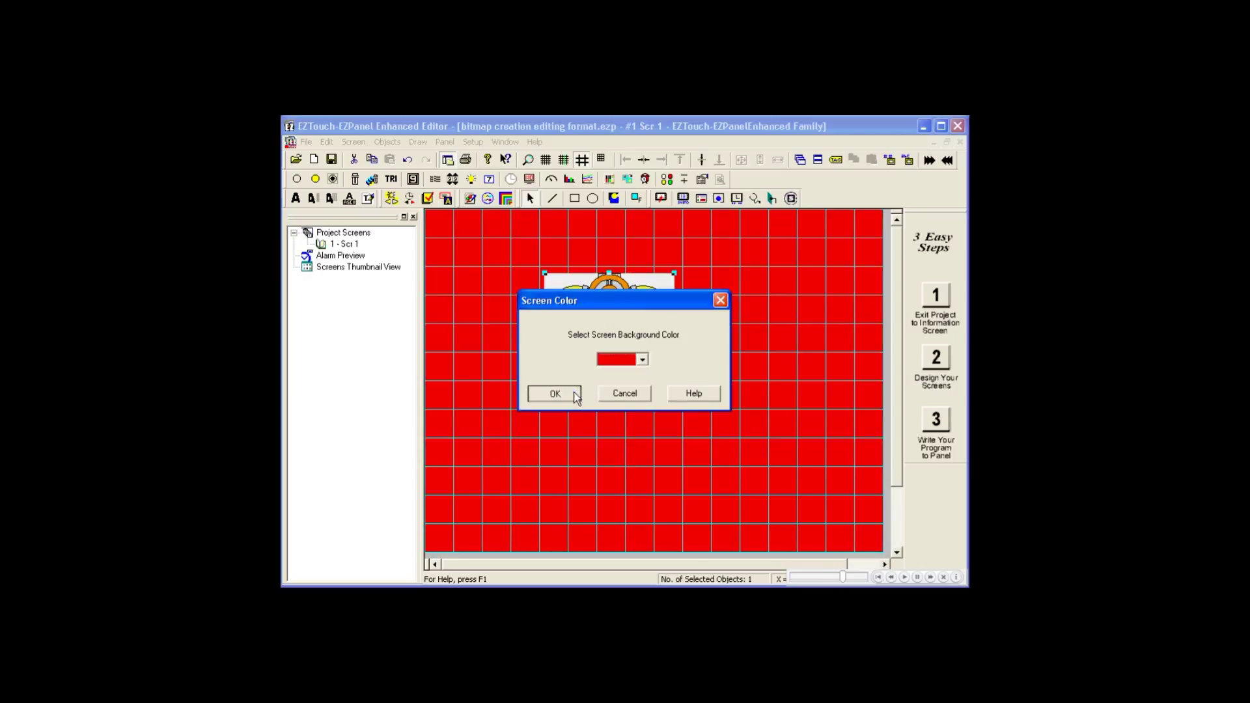
click(575, 393)
double_click(636, 336)
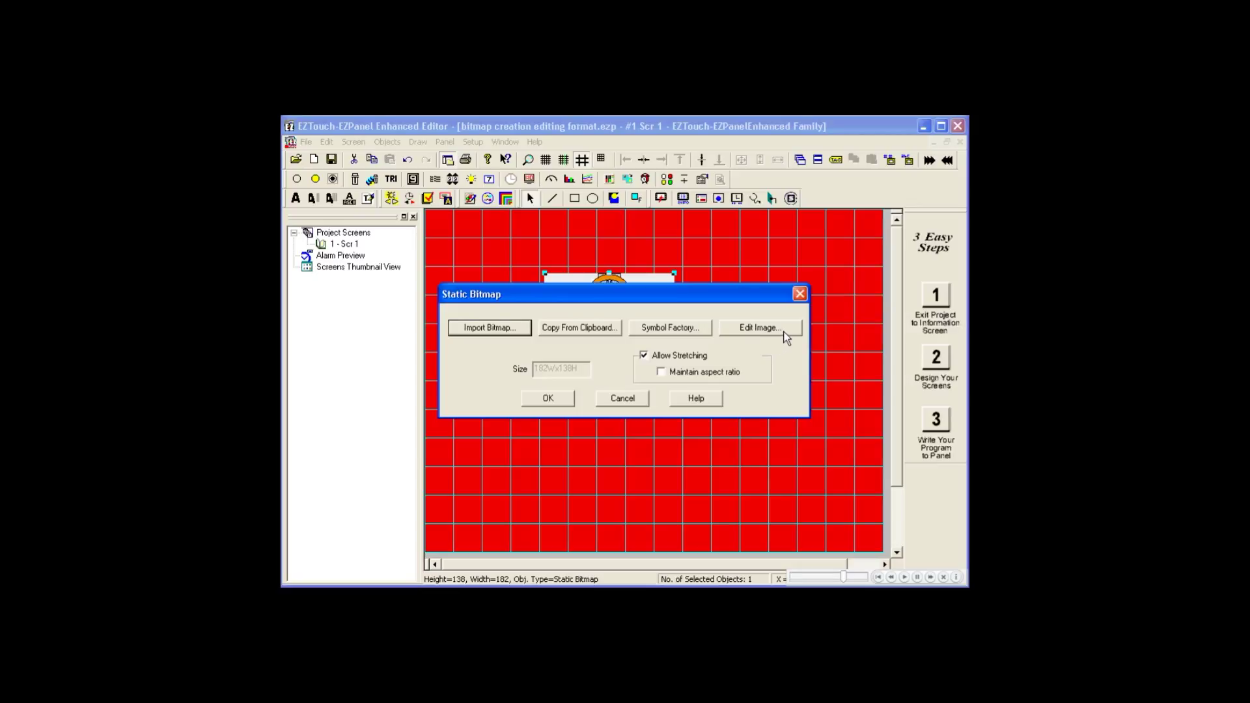
In Edit Image, enable a bright green transparent colour and choose bright green as fill colour.
click(781, 332)
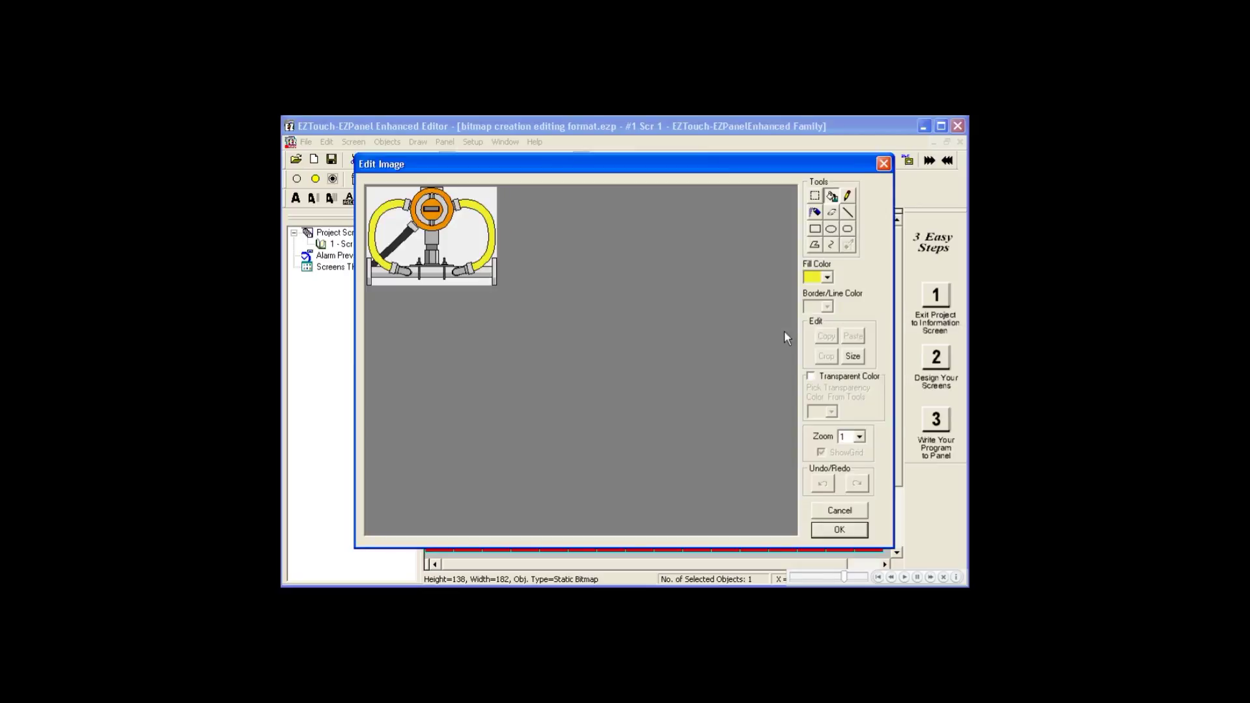
click(810, 377)
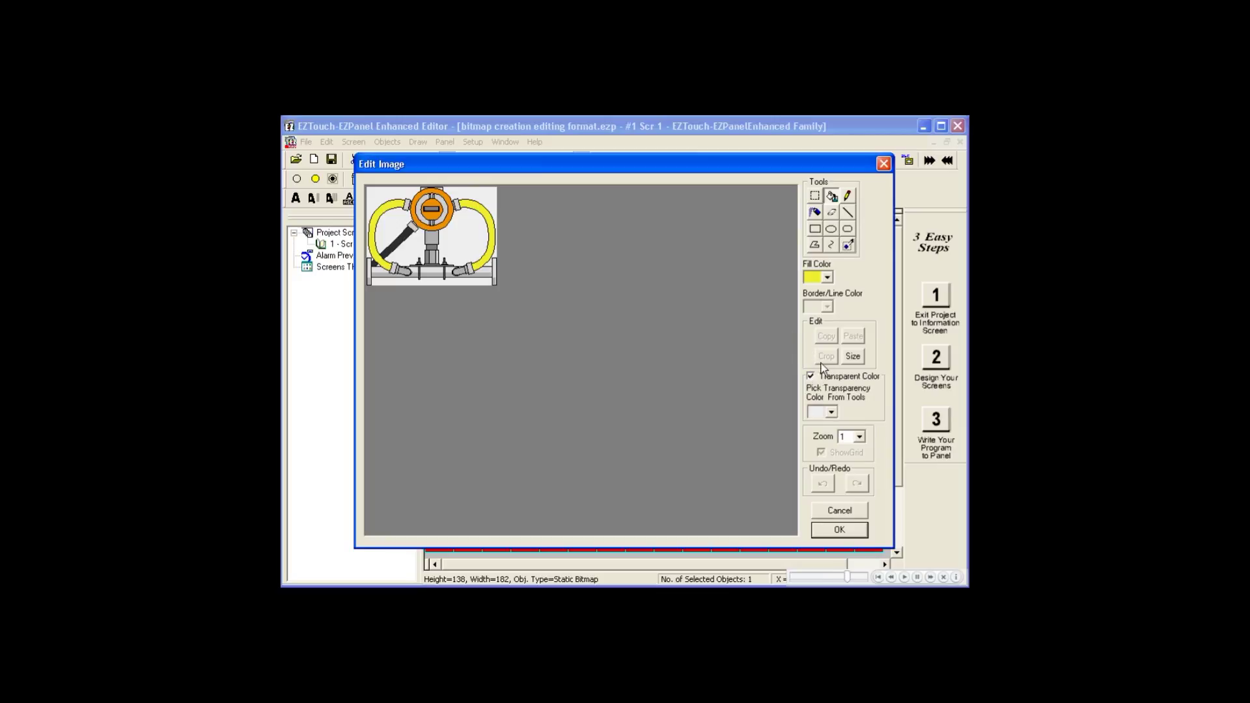
click(827, 278)
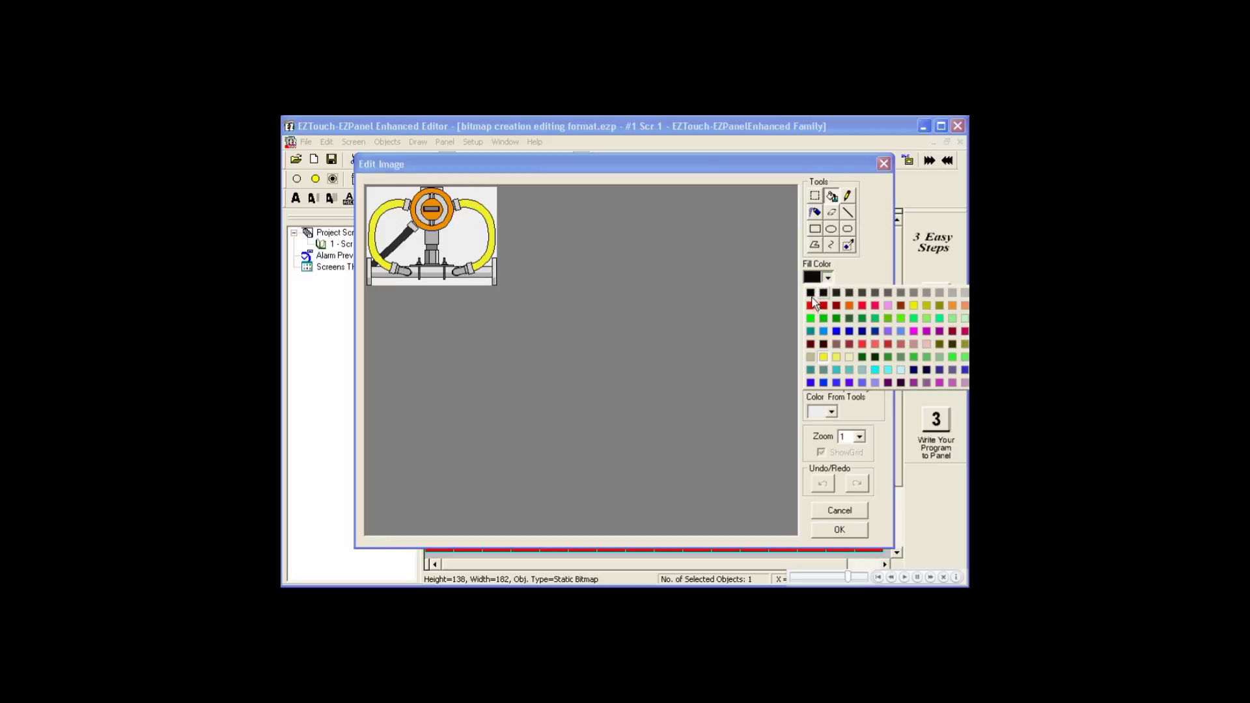
click(810, 317)
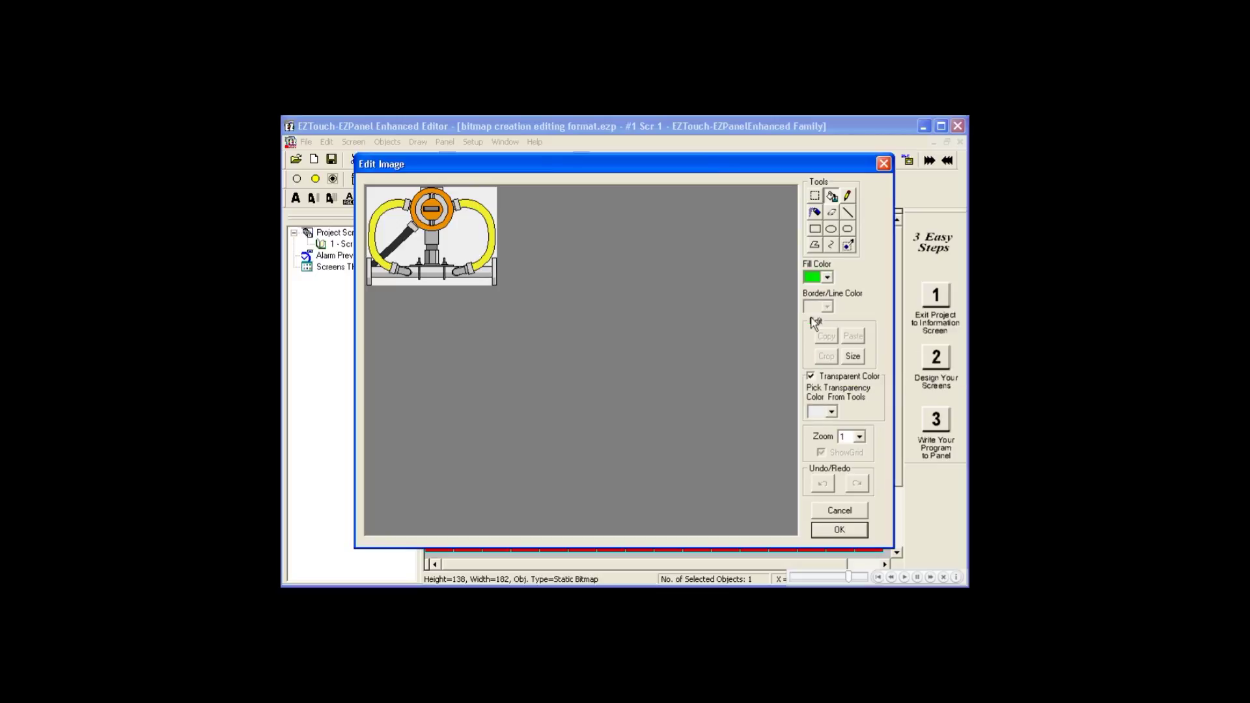
click(831, 412)
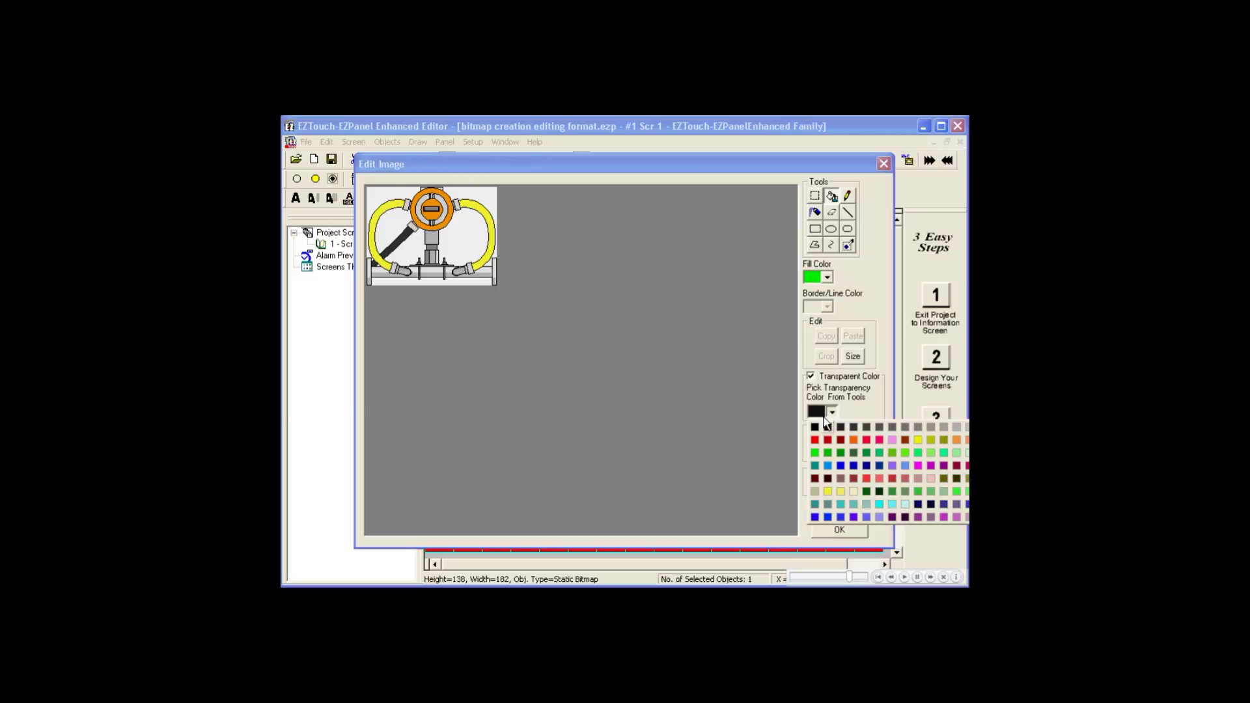
click(814, 453)
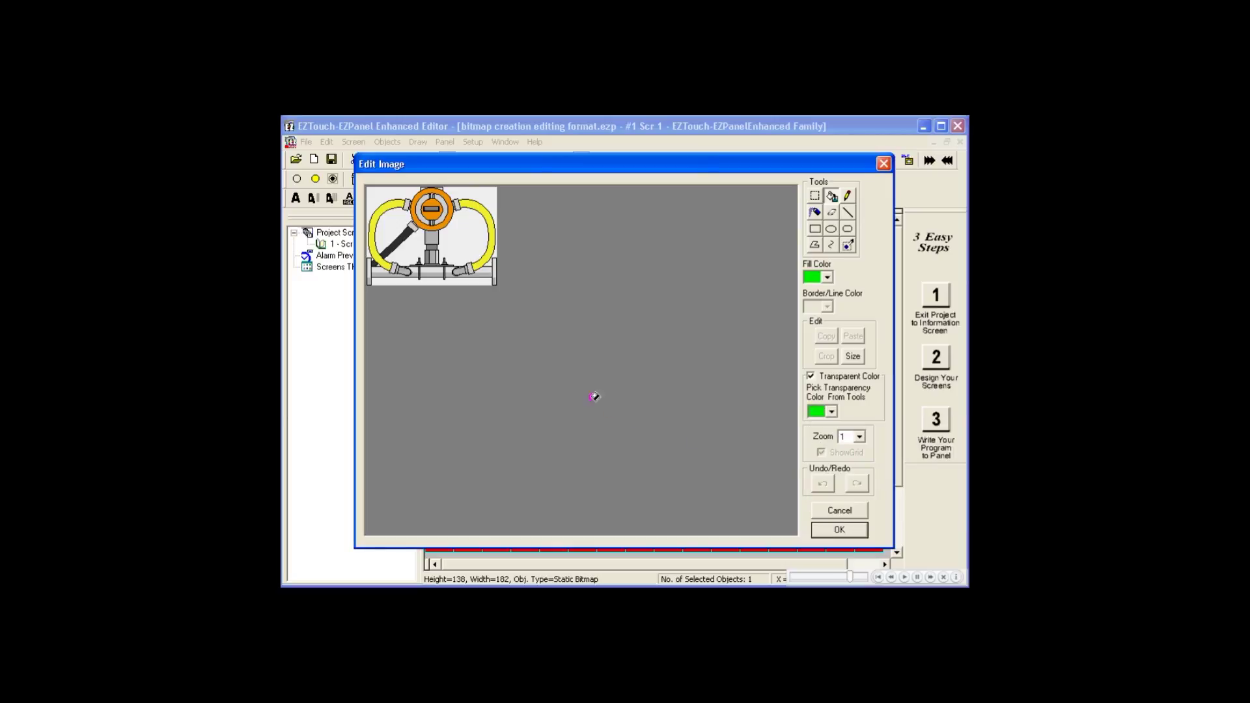
Fill the six white background areas around the pipes, loops, rod and base green.
click(490, 194)
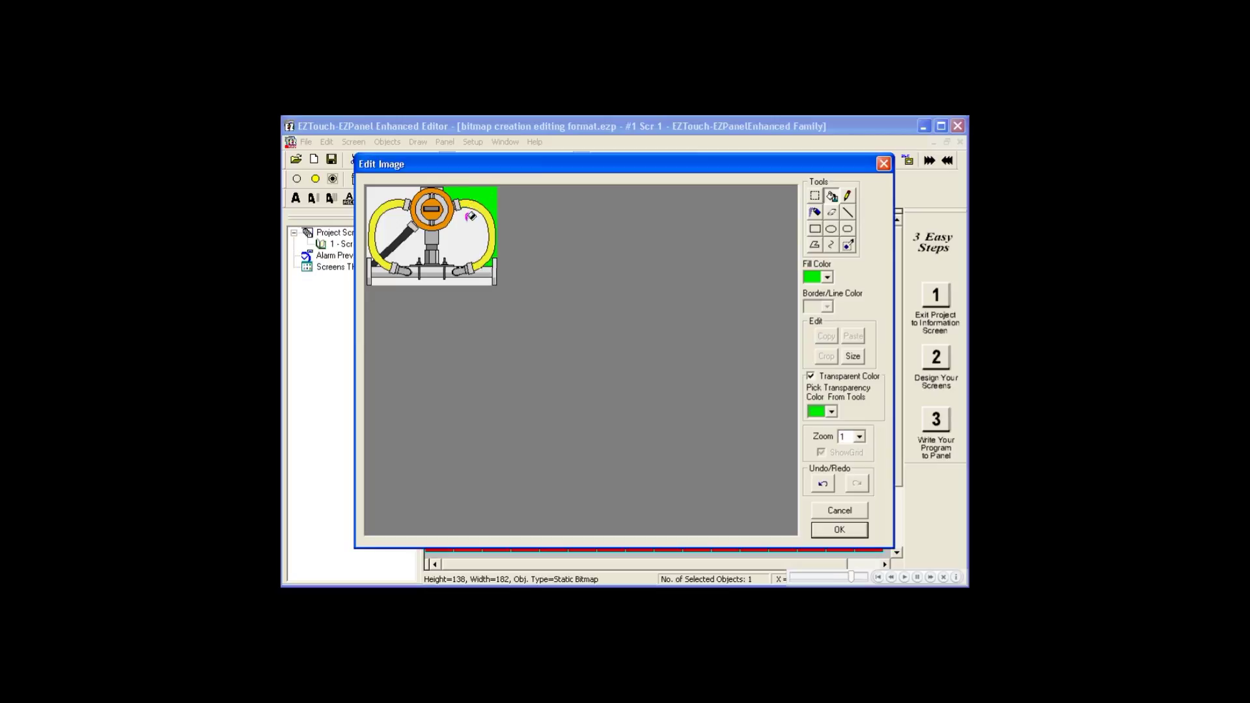
click(470, 216)
click(400, 195)
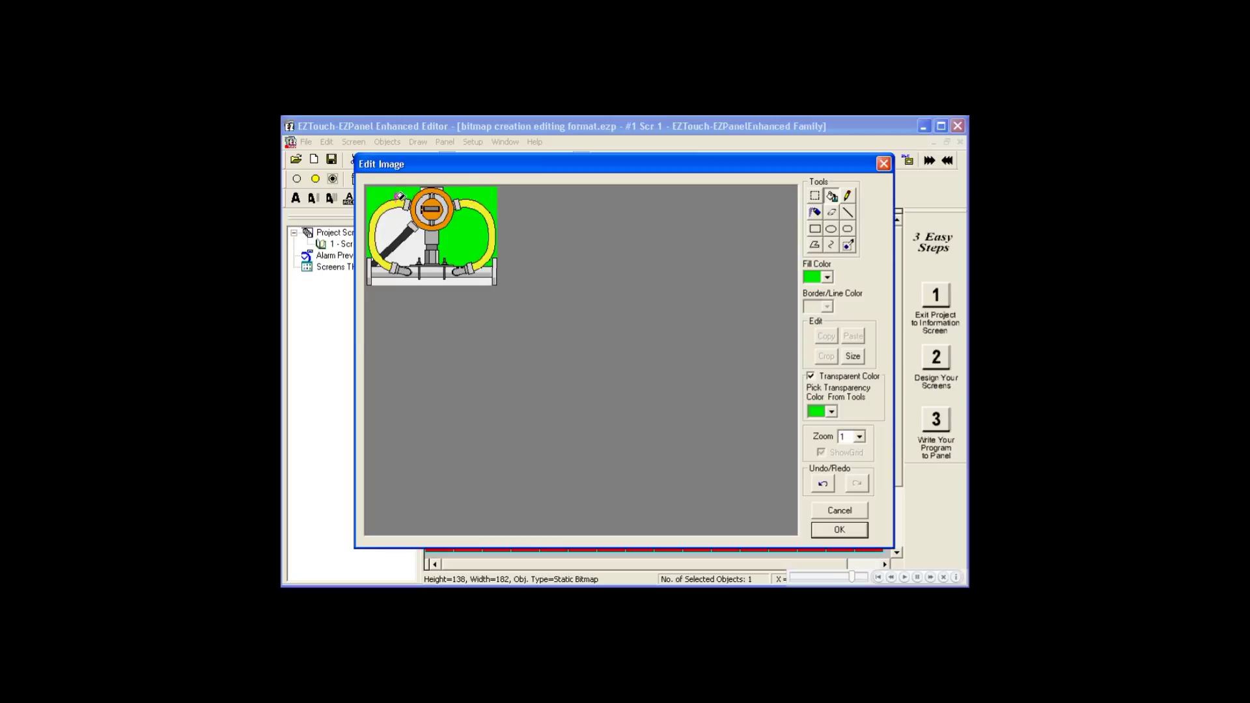
click(398, 217)
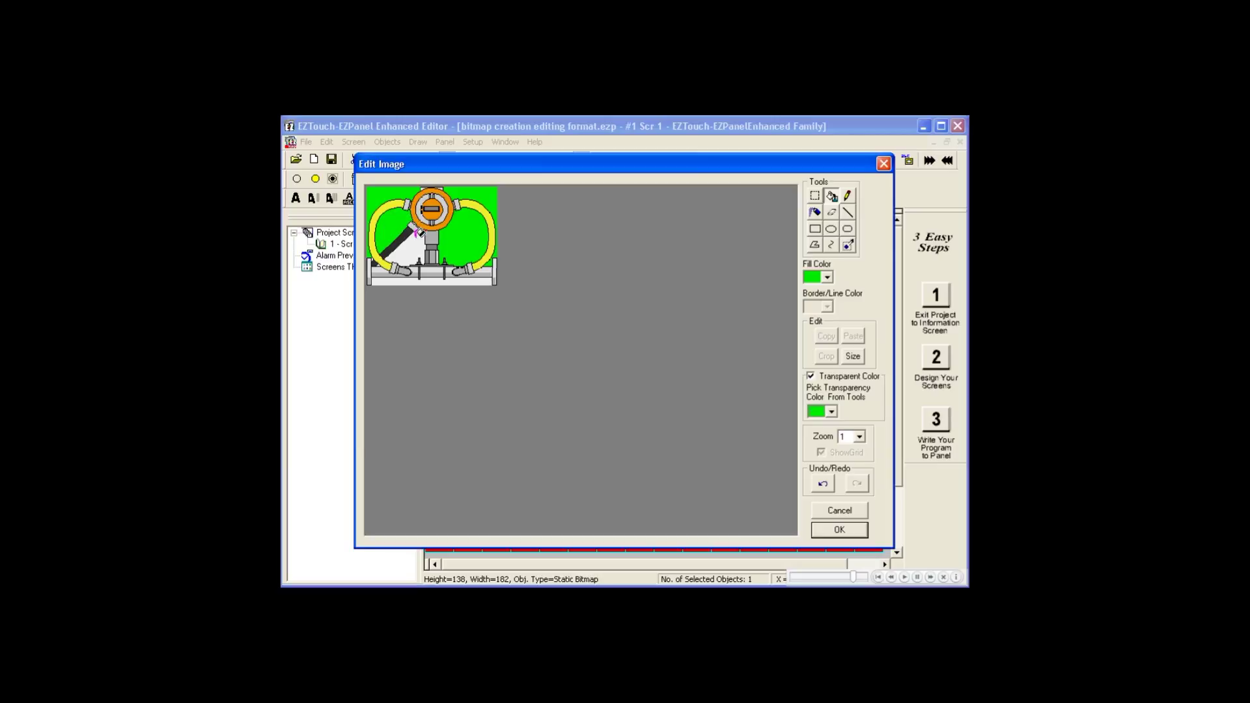
click(419, 240)
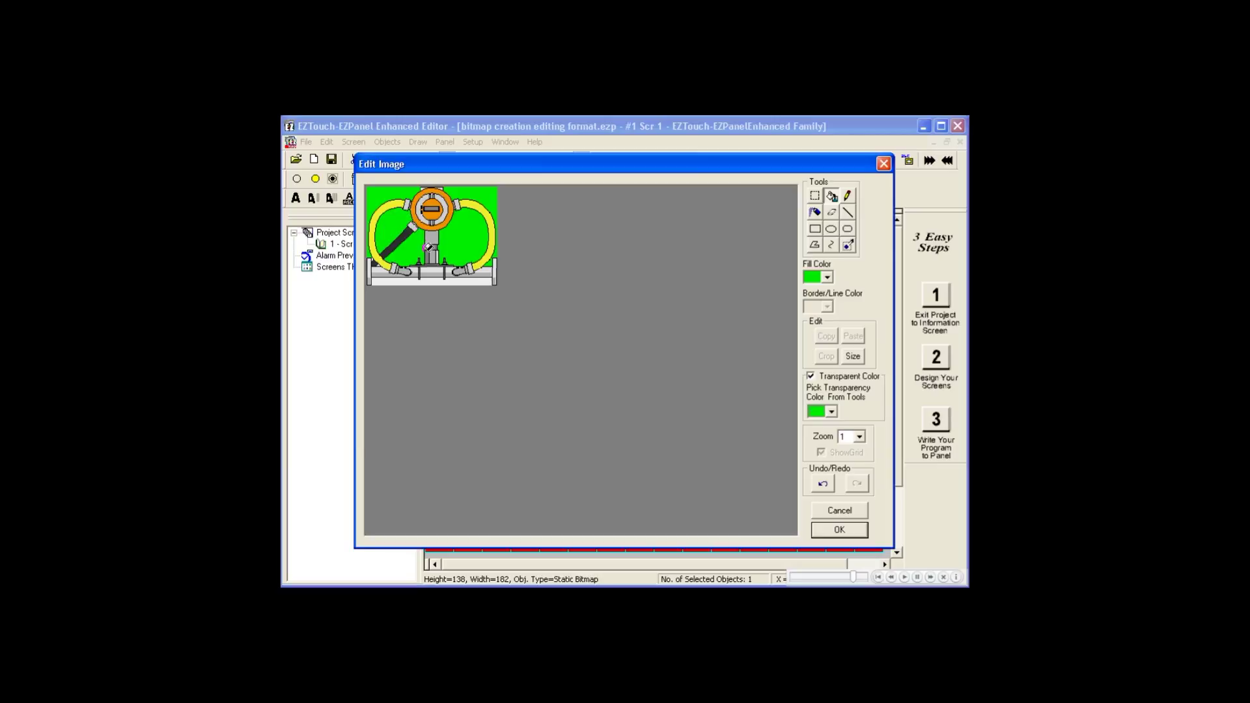
click(428, 281)
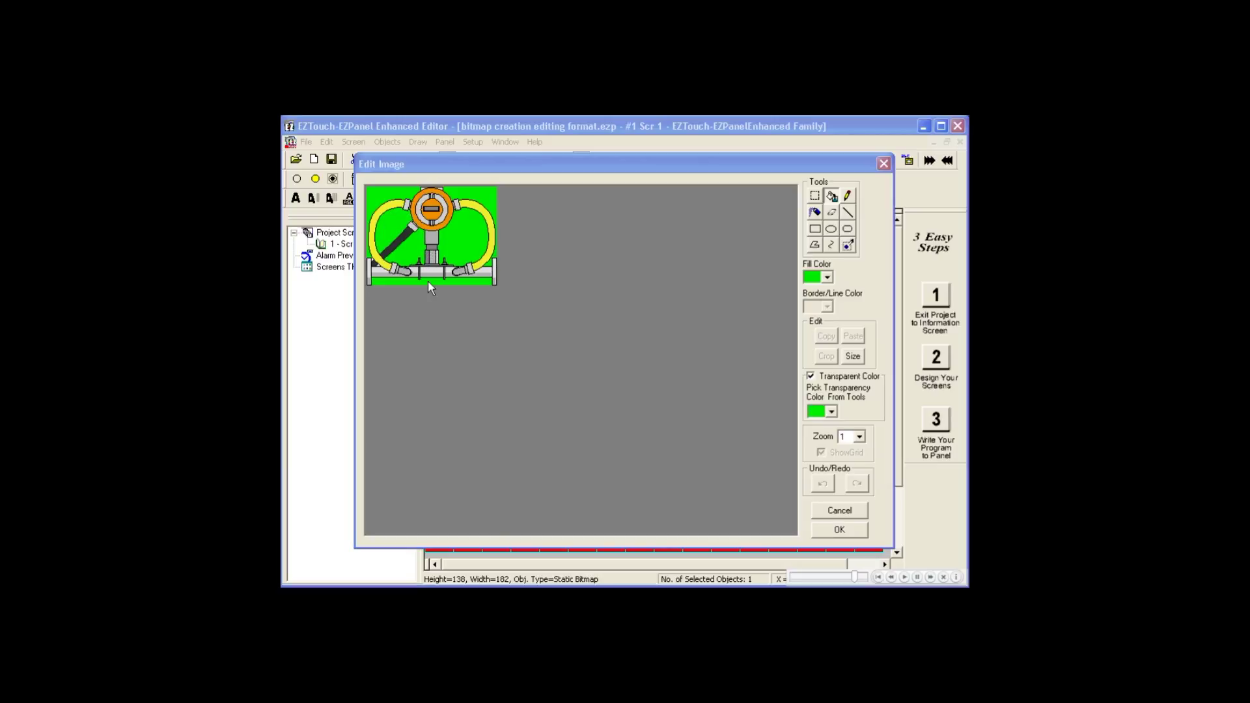
Repaint dark pixels near the left hose end at 3x zoom, check at 4x, and apply the edits.
click(859, 436)
click(848, 458)
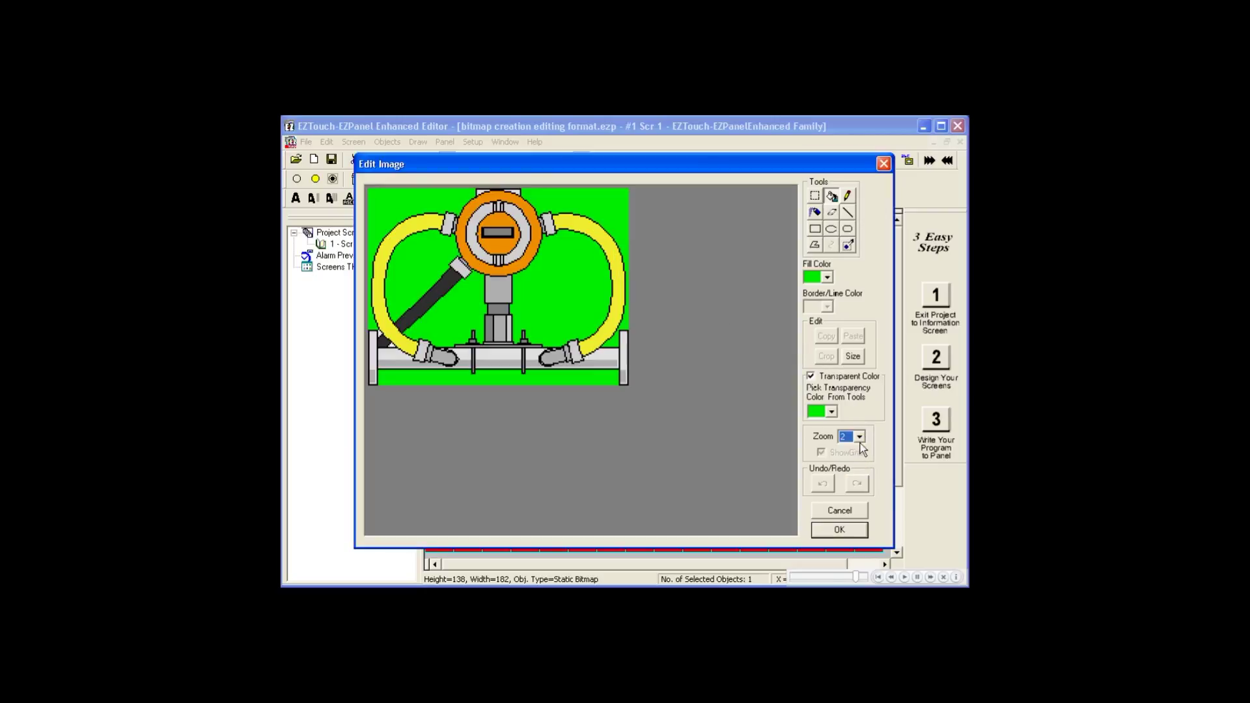
click(859, 436)
click(848, 458)
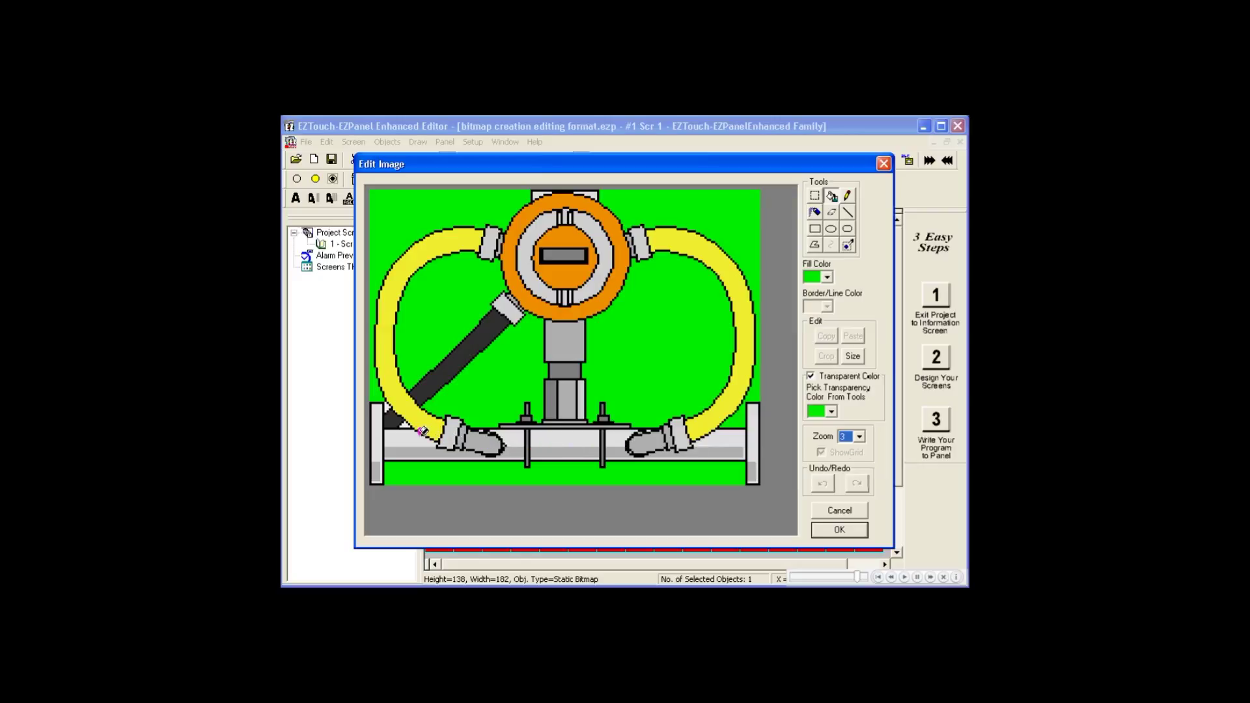
click(391, 411)
click(858, 437)
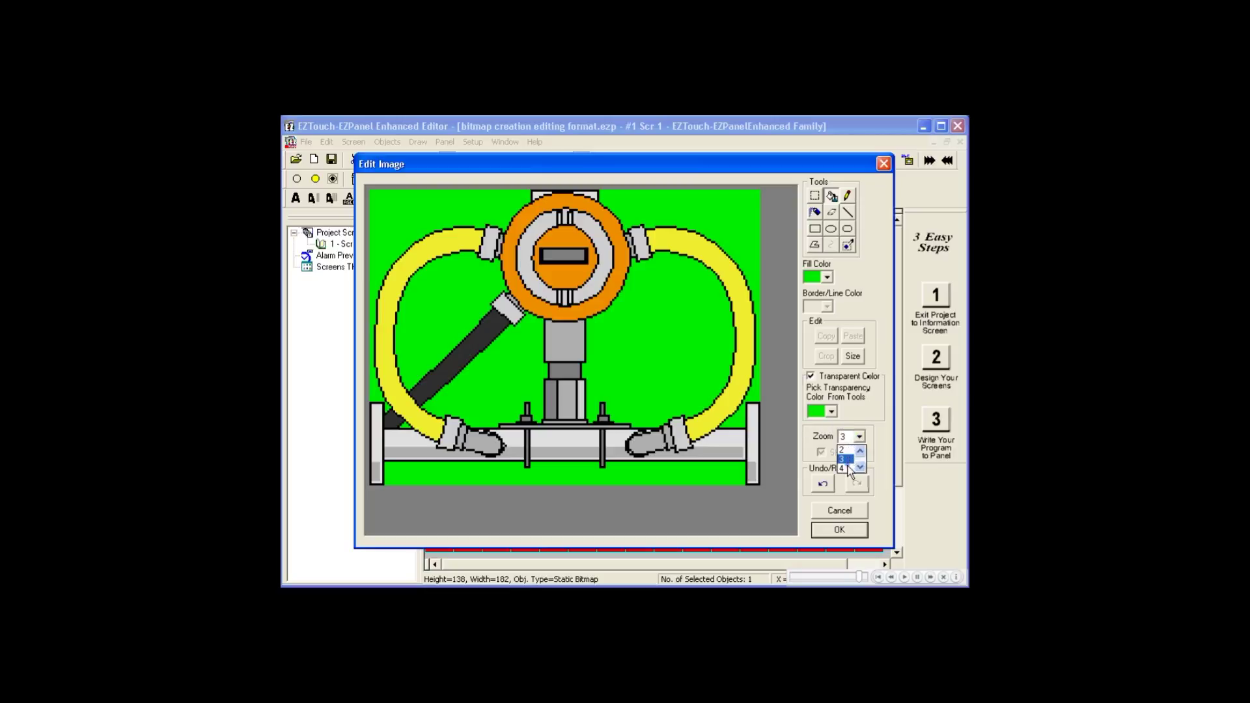
click(848, 467)
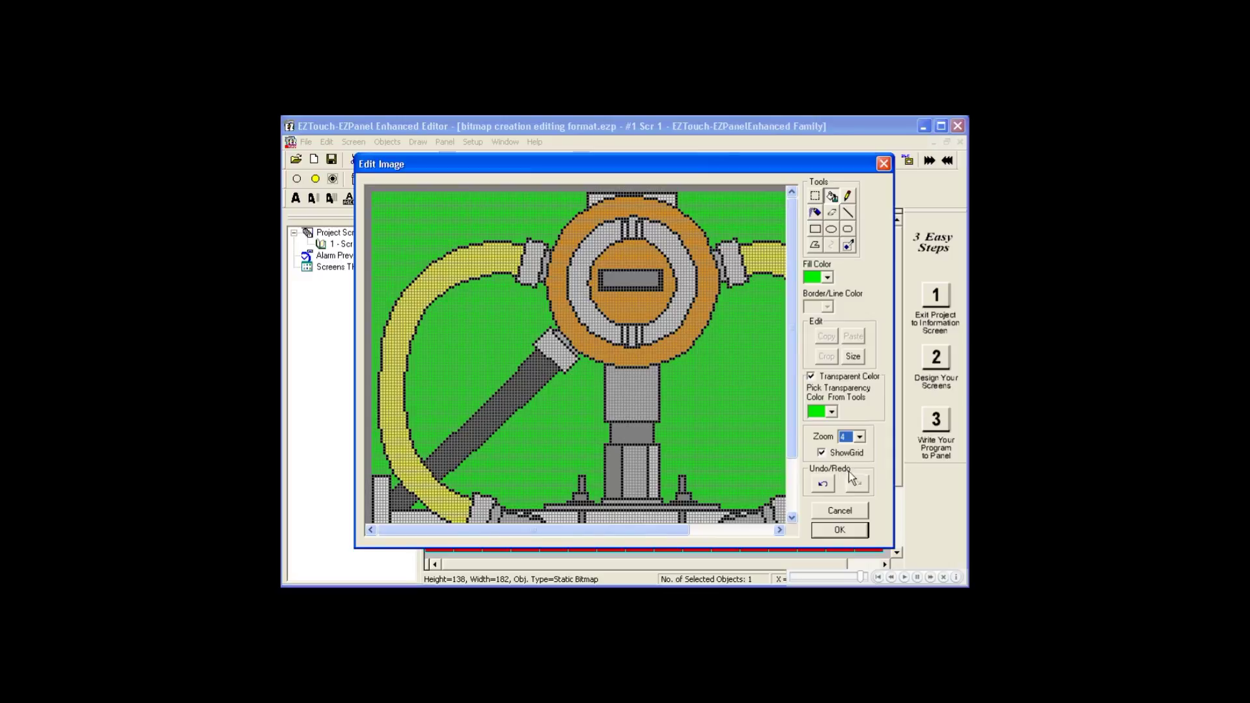
click(839, 529)
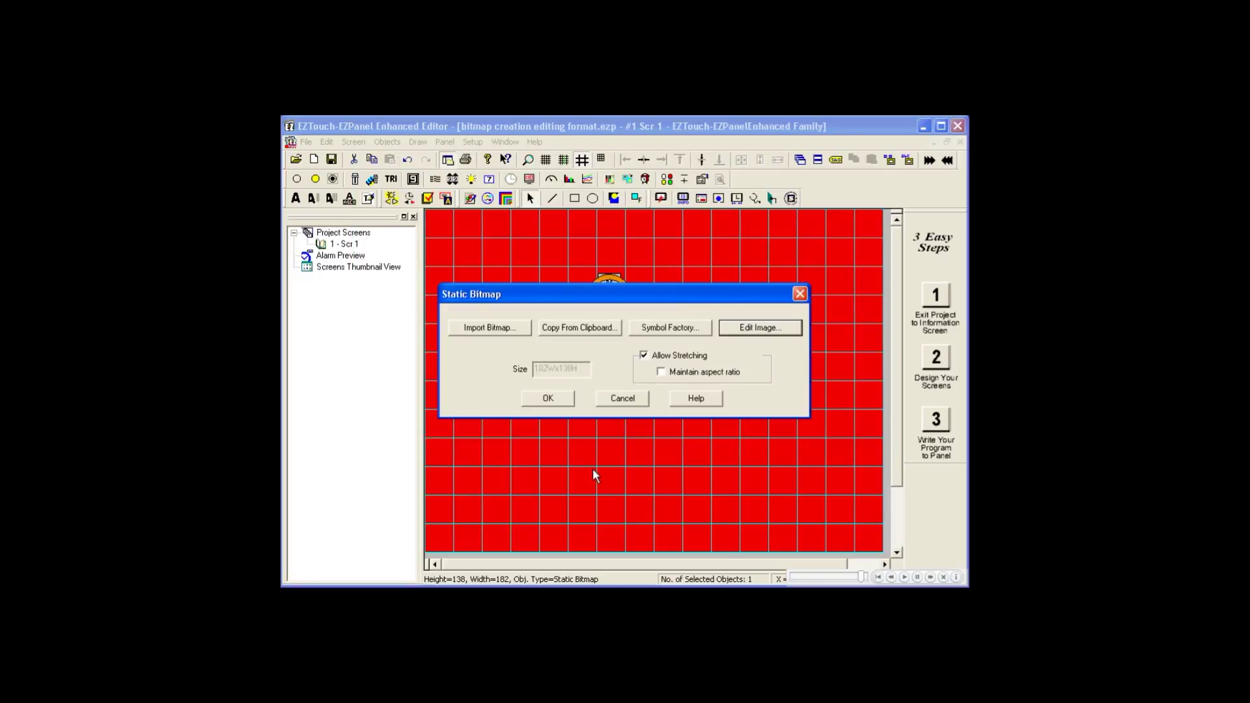
Confirm the Static Bitmap settings and deselect the bitmap on the red screen.
click(564, 403)
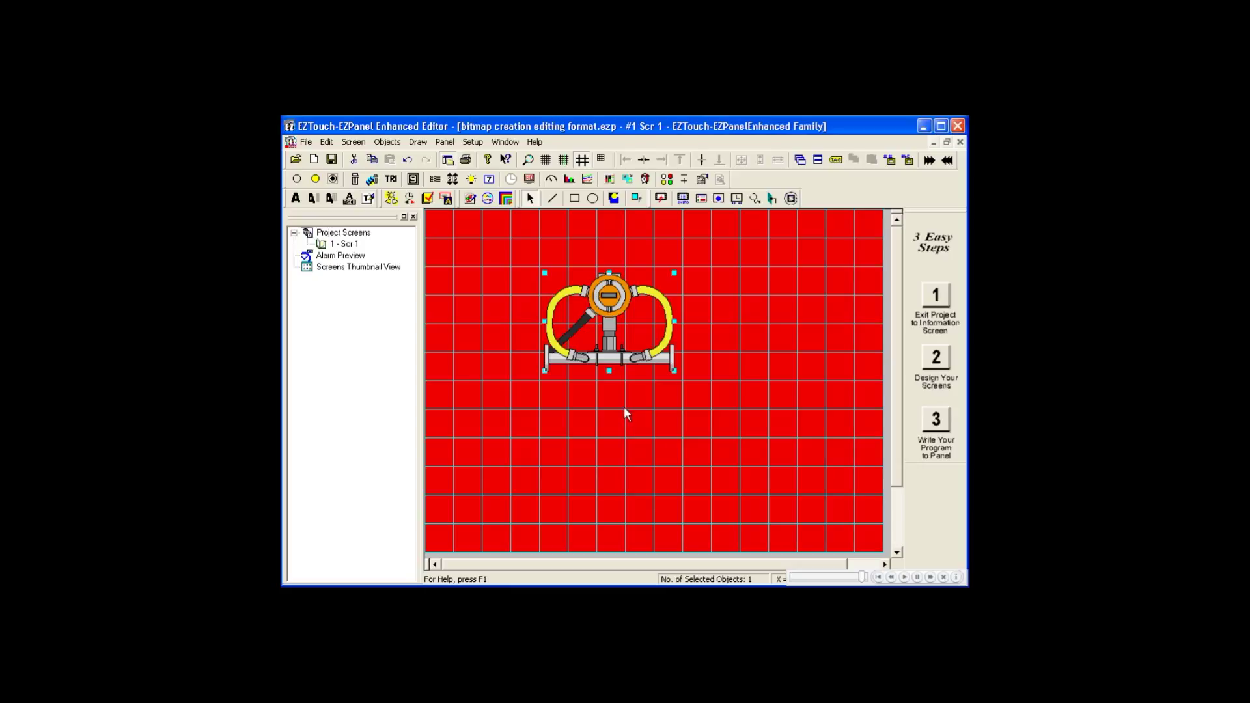
click(624, 409)
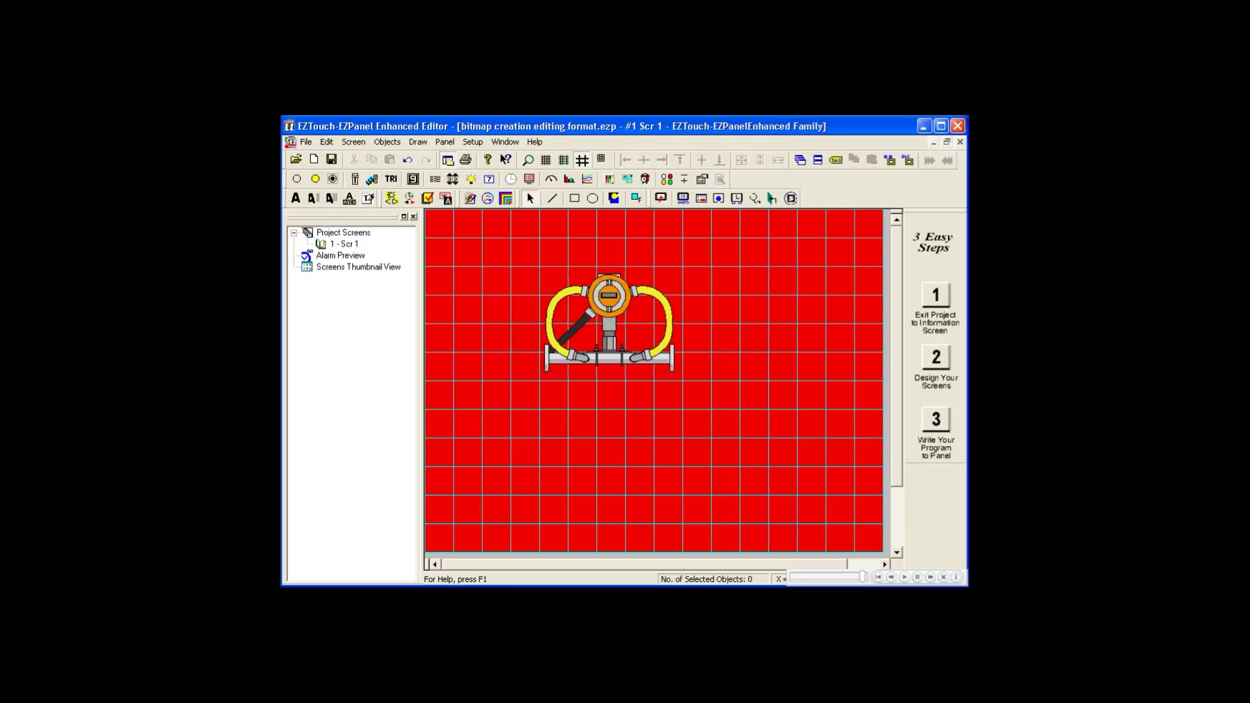